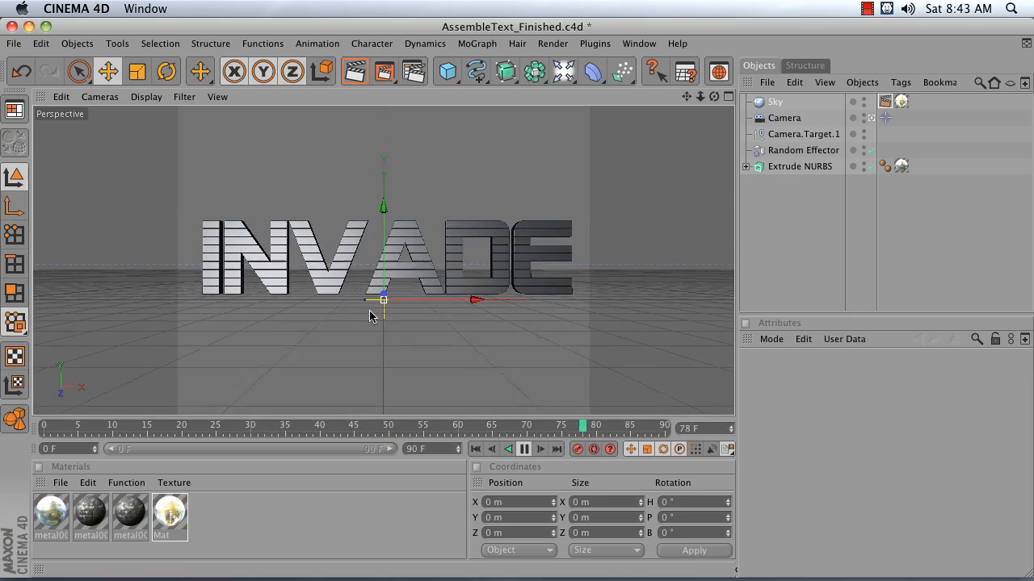
Step: Stop playback, return to frame 0, and inspect the Random Effector and the Fracture Object inside the Extrude NURBS
{"action": "left_click", "coordinate": [524, 449]}
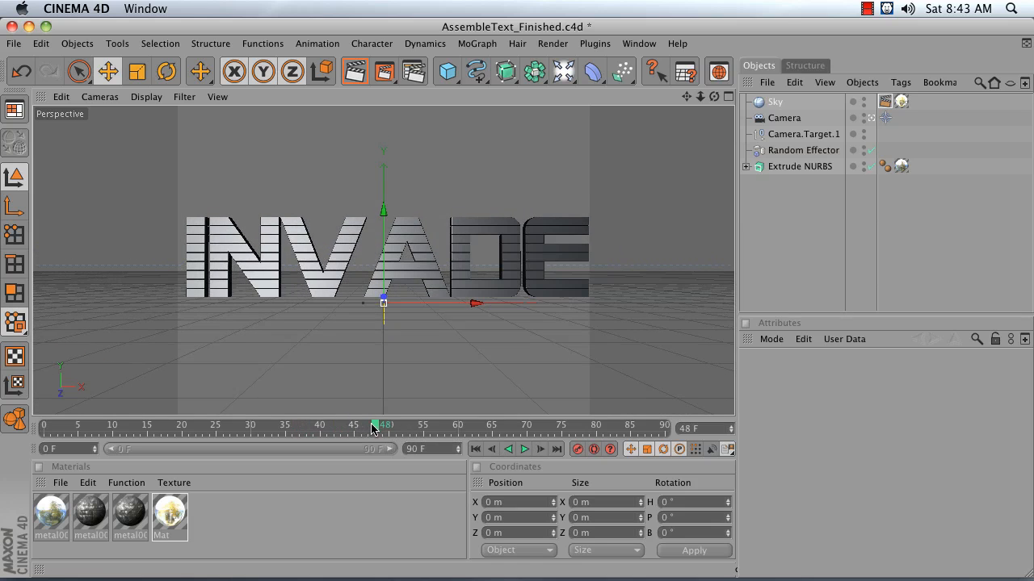
{"action": "left_click_drag", "start_coordinate": [372, 428], "coordinate": [44, 428]}
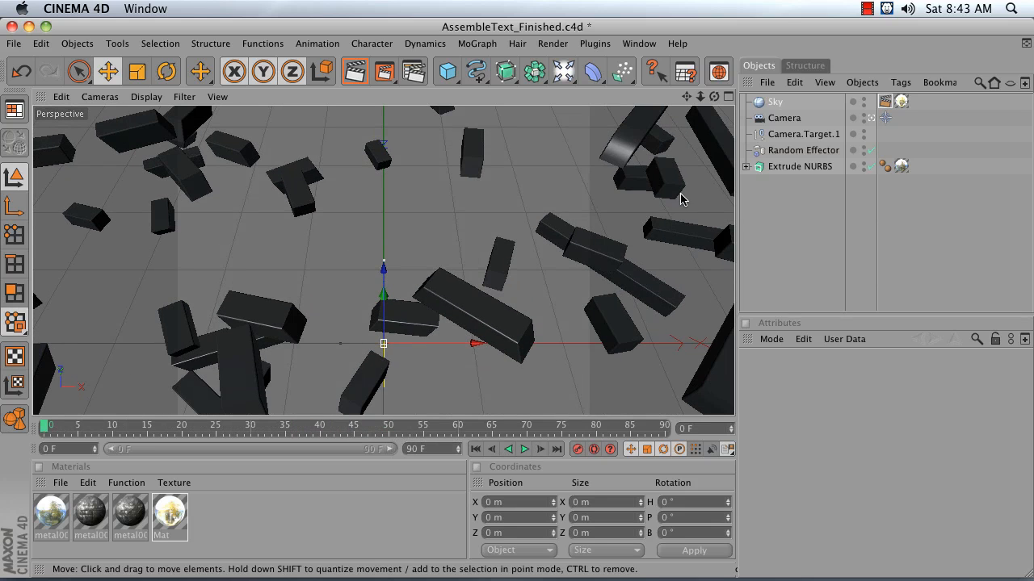
{"action": "left_click", "coordinate": [816, 153]}
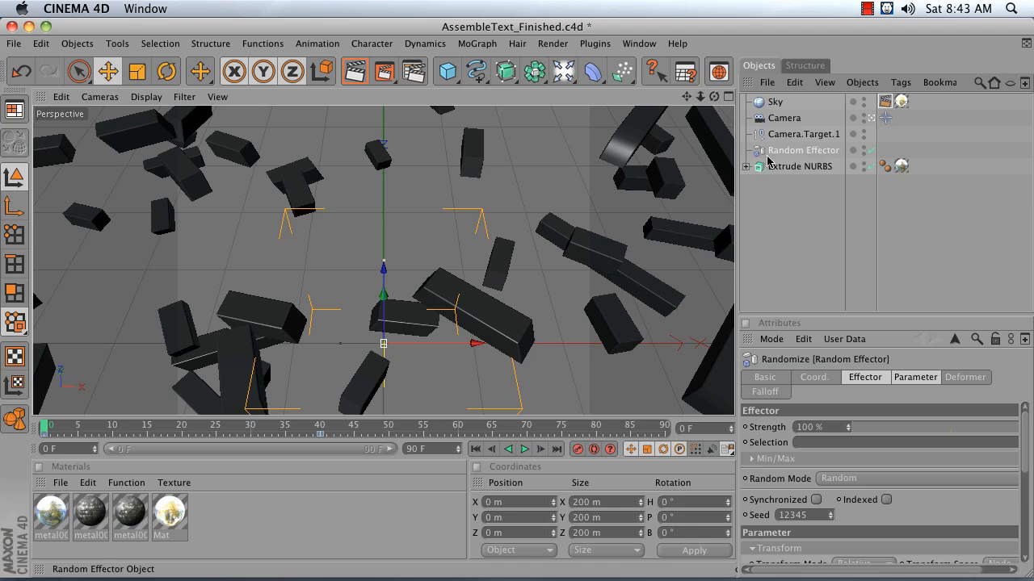
{"action": "left_click", "coordinate": [745, 166]}
{"action": "left_click", "coordinate": [804, 184]}
{"action": "scroll", "coordinate": [814, 215], "scroll_direction": "down", "scroll_amount": 5}
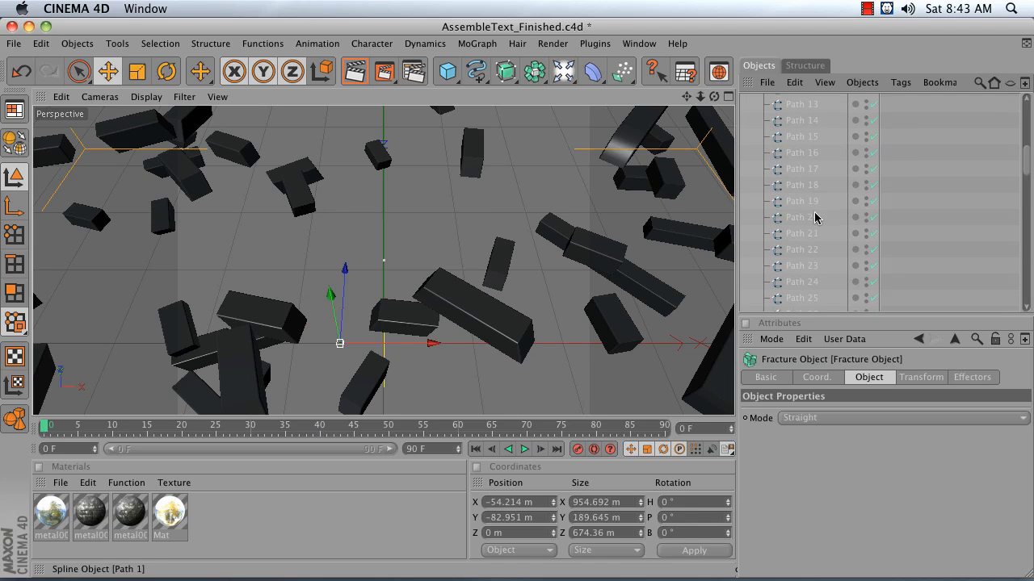
{"action": "scroll", "coordinate": [814, 216], "scroll_direction": "up", "scroll_amount": 5}
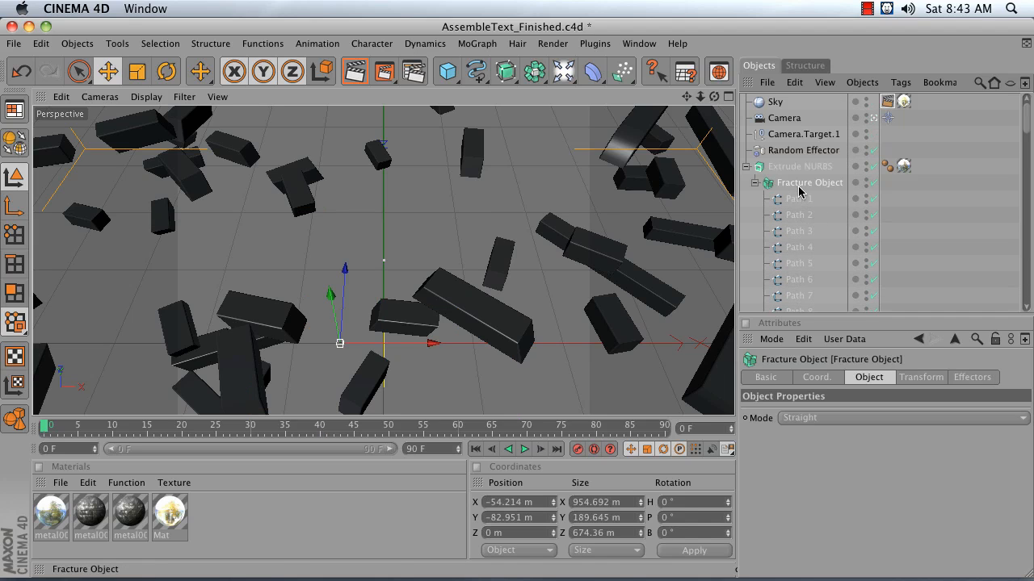
Step: Switch to Finder and open AssembleText_Start.c4d from the AssembleText folder in CINEMA 4D
{"action": "left_click", "coordinate": [642, 41]}
{"action": "left_click", "coordinate": [328, 538]}
{"action": "mouse_move", "coordinate": [199, 579]}
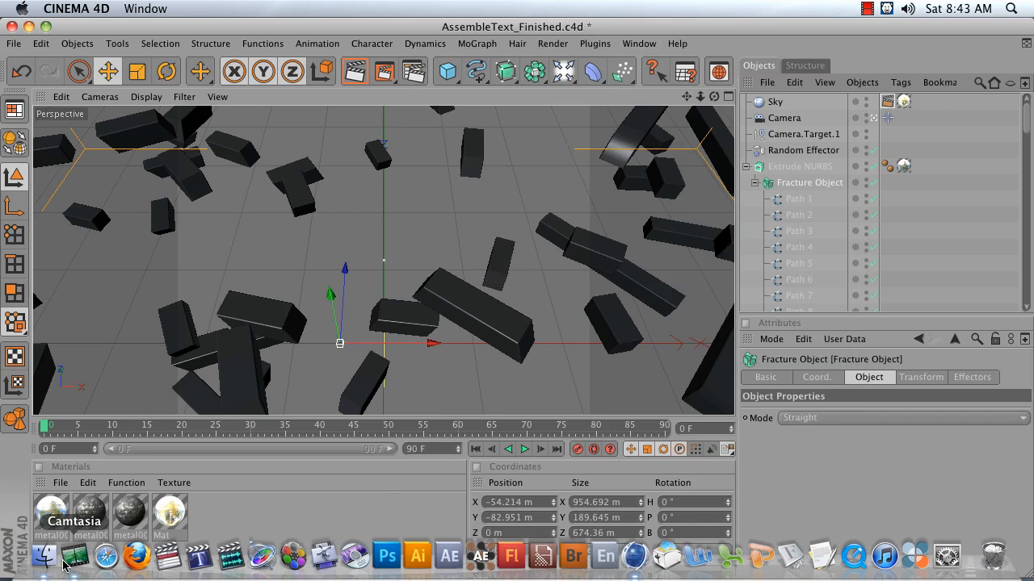
{"action": "left_click", "coordinate": [47, 559]}
{"action": "left_click", "coordinate": [477, 78]}
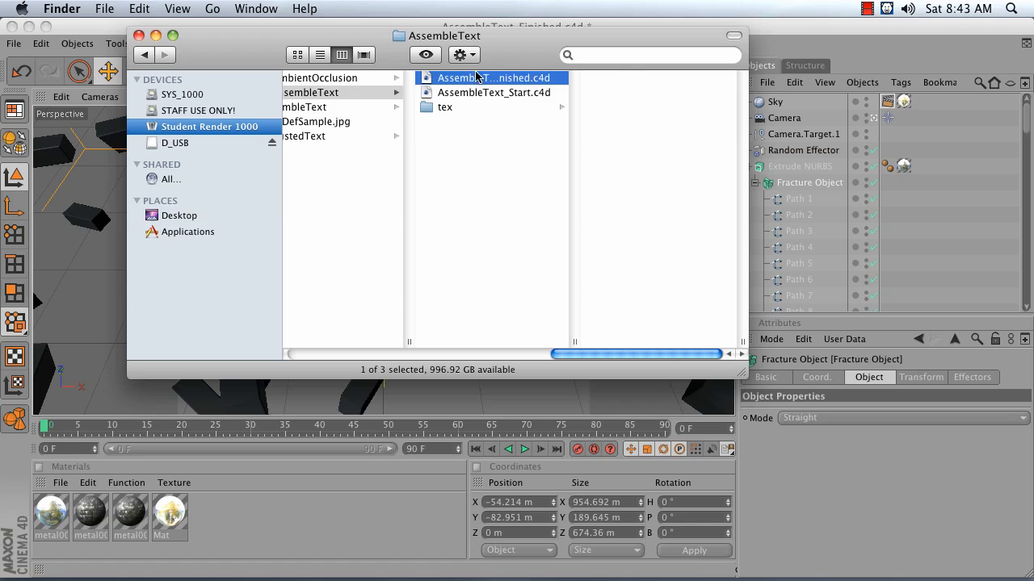
{"action": "left_click", "coordinate": [475, 93]}
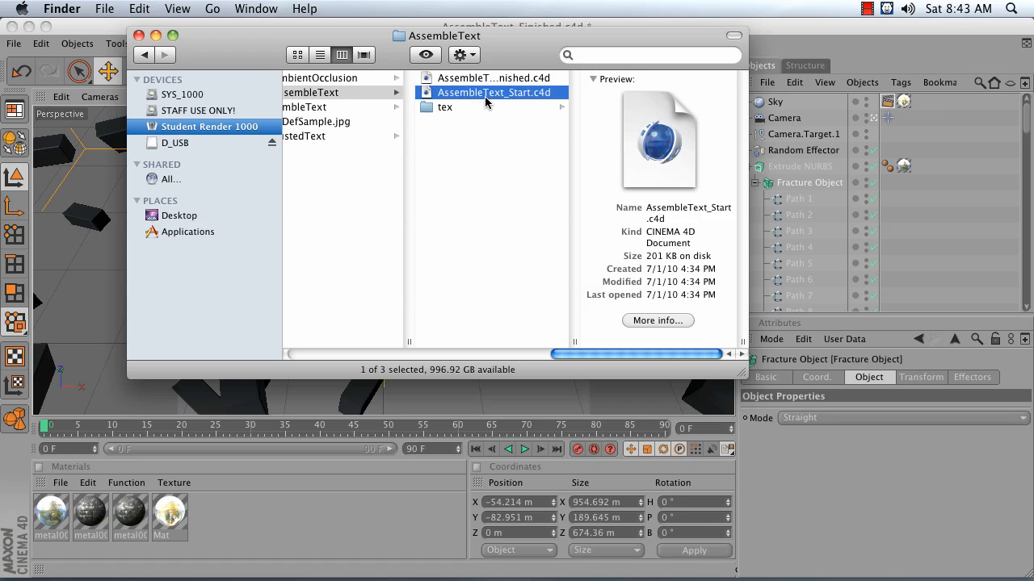
{"action": "double_click", "coordinate": [485, 96]}
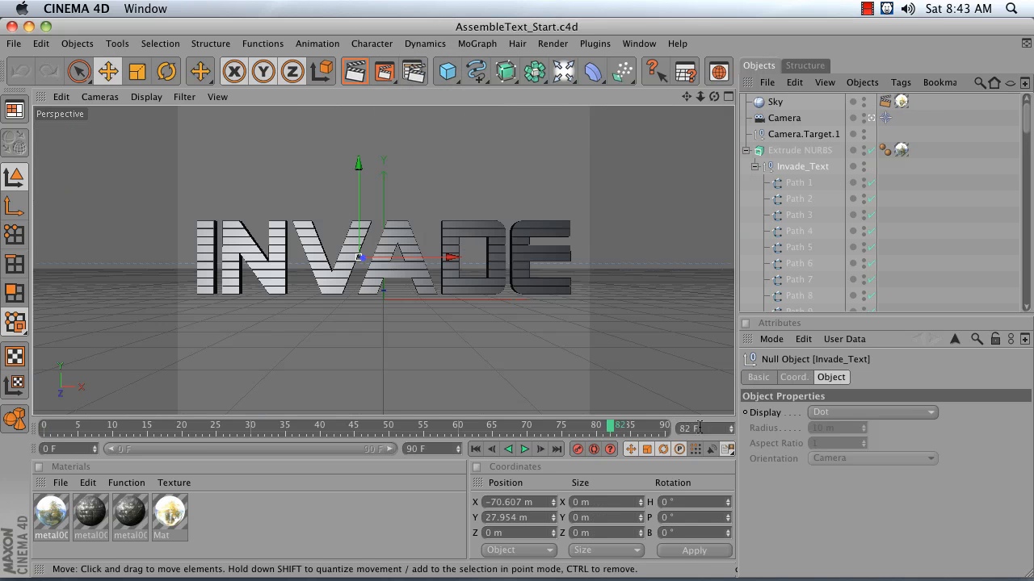
Step: Go to frame 0 and inspect the Extrude NURBS and its first path spline
{"action": "left_click_drag", "start_coordinate": [611, 425], "coordinate": [45, 427]}
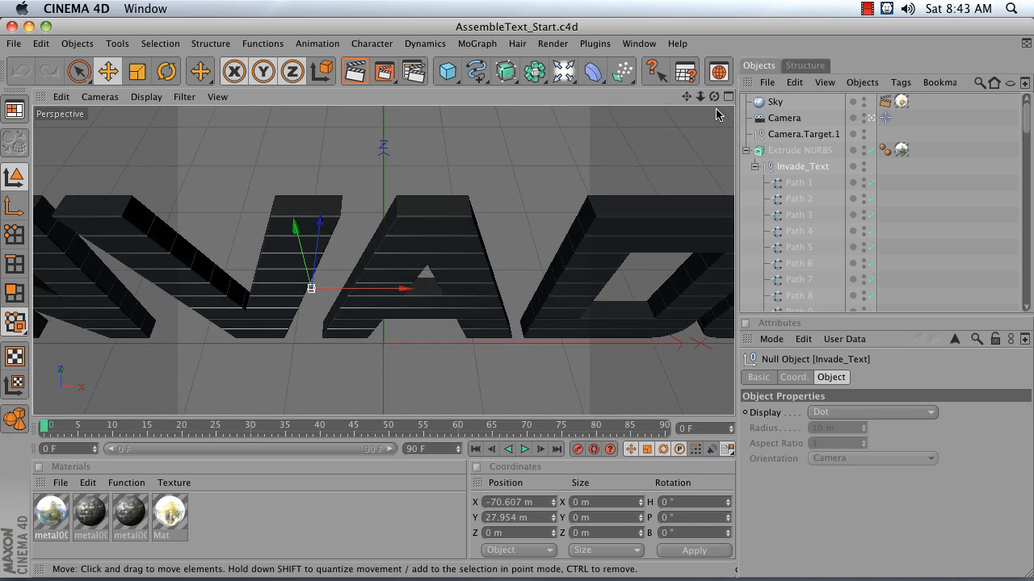
{"action": "left_click", "coordinate": [796, 149]}
{"action": "scroll", "coordinate": [792, 172], "scroll_direction": "down", "scroll_amount": 1}
{"action": "left_click", "coordinate": [800, 173]}
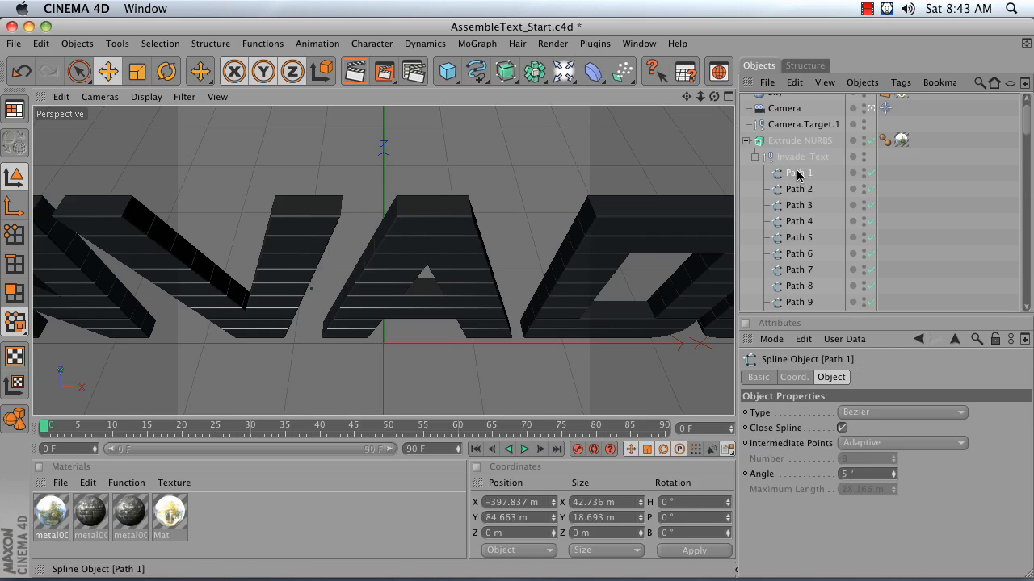
Step: Disable the Extrude NURBS to examine the individual path splines under Invade_Text, and re-enable it
{"action": "left_click", "coordinate": [871, 142]}
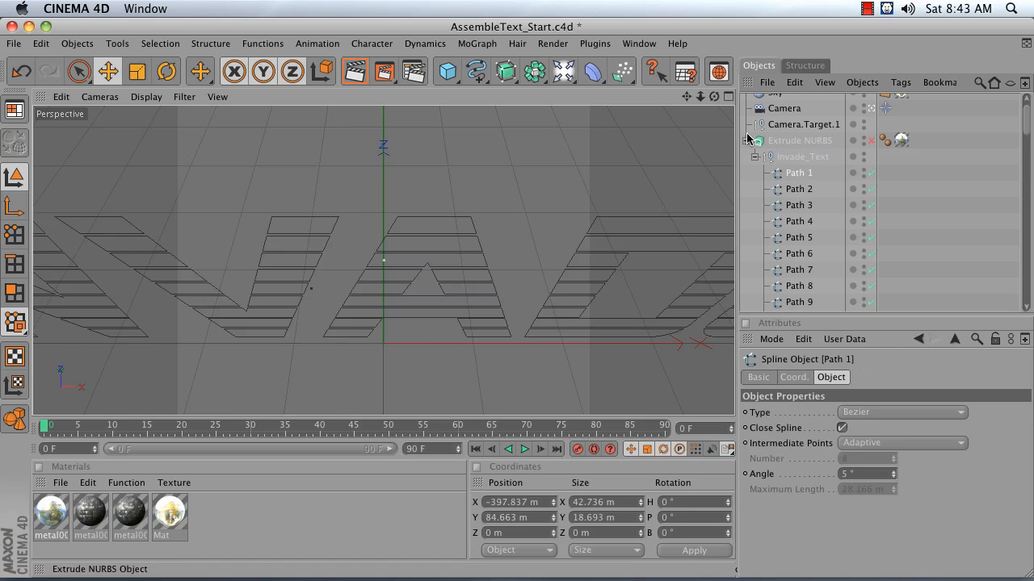
{"action": "mouse_move", "coordinate": [713, 97]}
{"action": "left_mouse_down"}
{"action": "mouse_move", "coordinate": [714, 115]}
{"action": "mouse_move", "coordinate": [713, 101]}
{"action": "left_mouse_up"}
{"action": "left_click", "coordinate": [799, 222]}
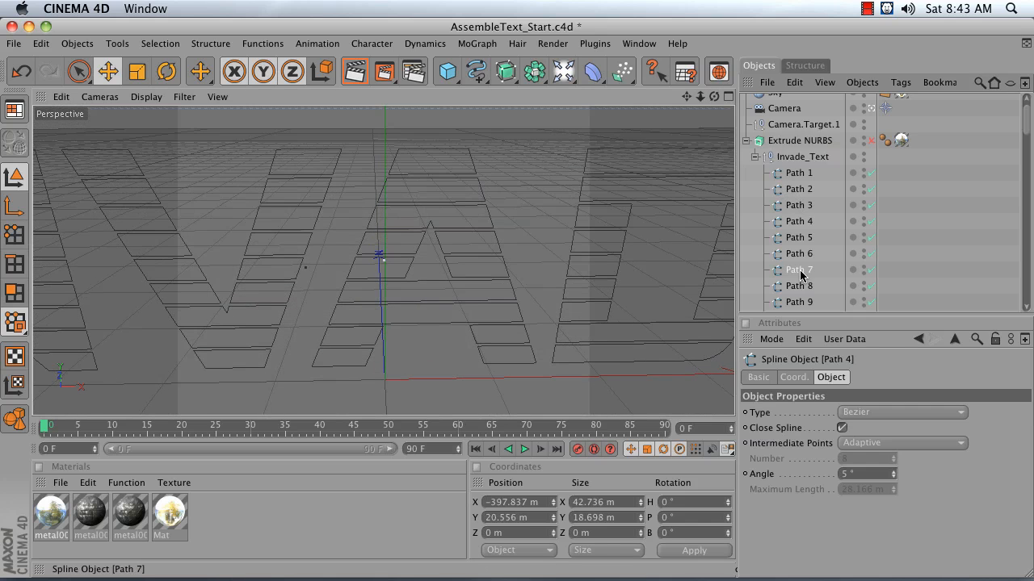
{"action": "left_click", "coordinate": [795, 157]}
{"action": "left_click", "coordinate": [799, 205]}
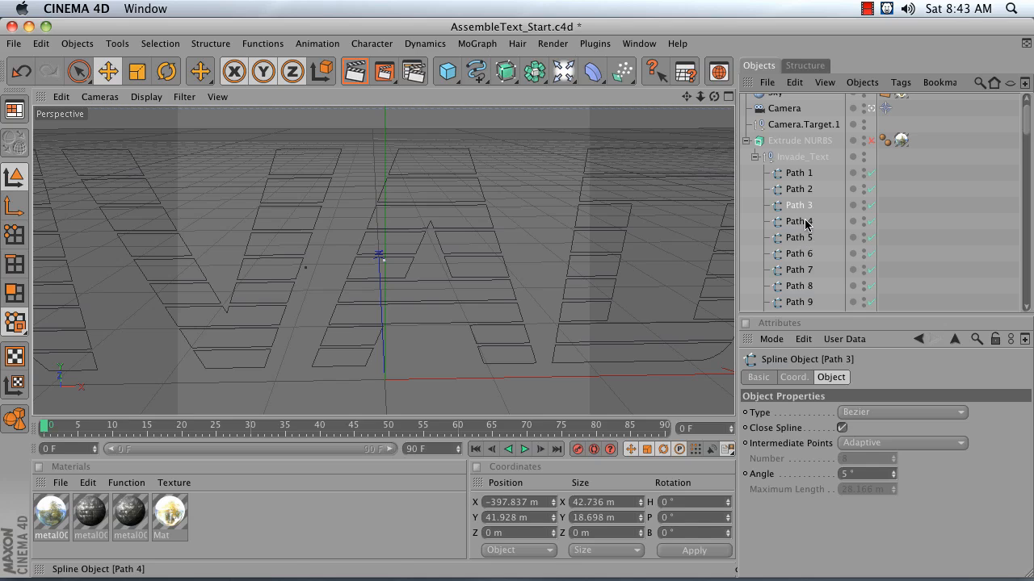
{"action": "left_click", "coordinate": [799, 173]}
{"action": "scroll", "coordinate": [804, 187], "scroll_direction": "down", "scroll_amount": 10}
{"action": "scroll", "coordinate": [802, 197], "scroll_direction": "up", "scroll_amount": 12}
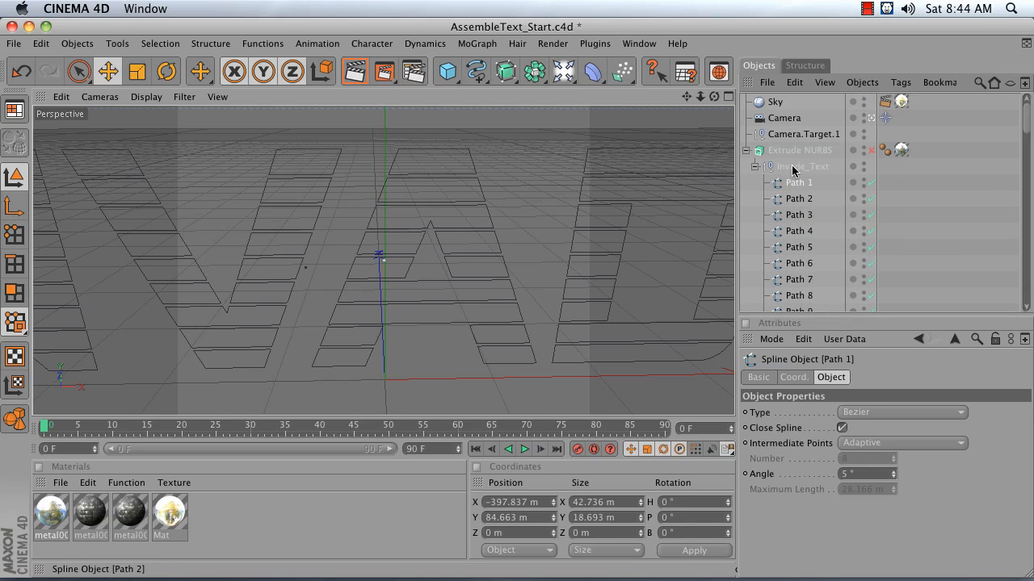
{"action": "left_click", "coordinate": [798, 134]}
{"action": "left_click", "coordinate": [808, 152]}
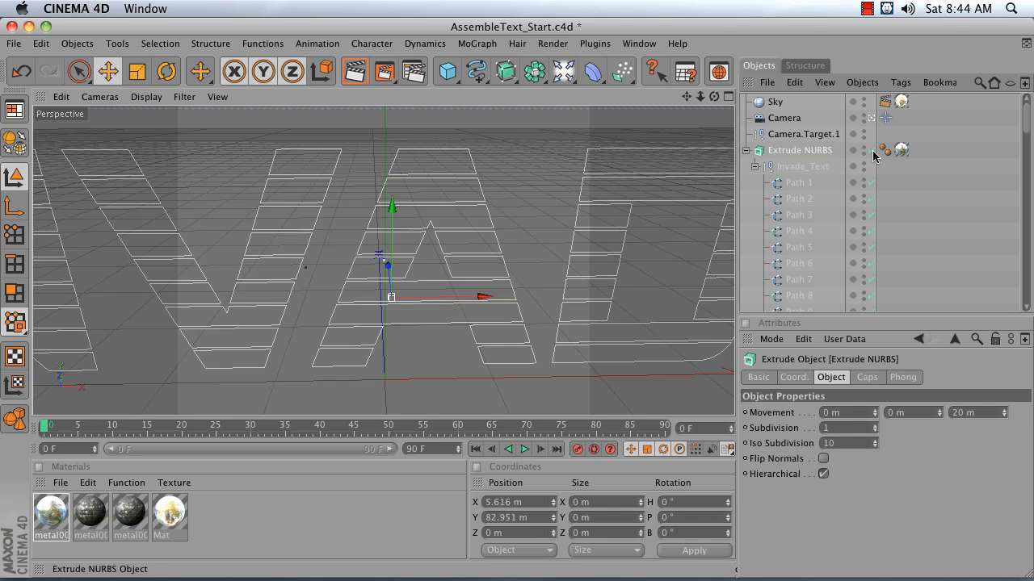
{"action": "left_click", "coordinate": [872, 151]}
{"action": "left_click_drag", "start_coordinate": [121, 393], "coordinate": [519, 203], "text": "alt"}
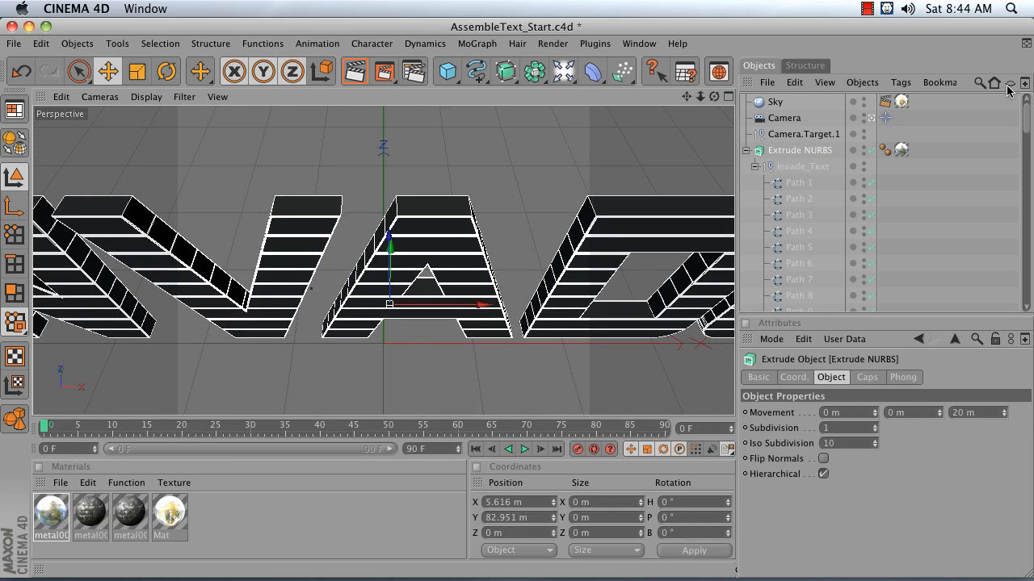
Step: Move the timeline to frame 90 and add a MoGraph Fracture Object to the scene
{"action": "left_click_drag", "start_coordinate": [1026, 114], "coordinate": [958, 132]}
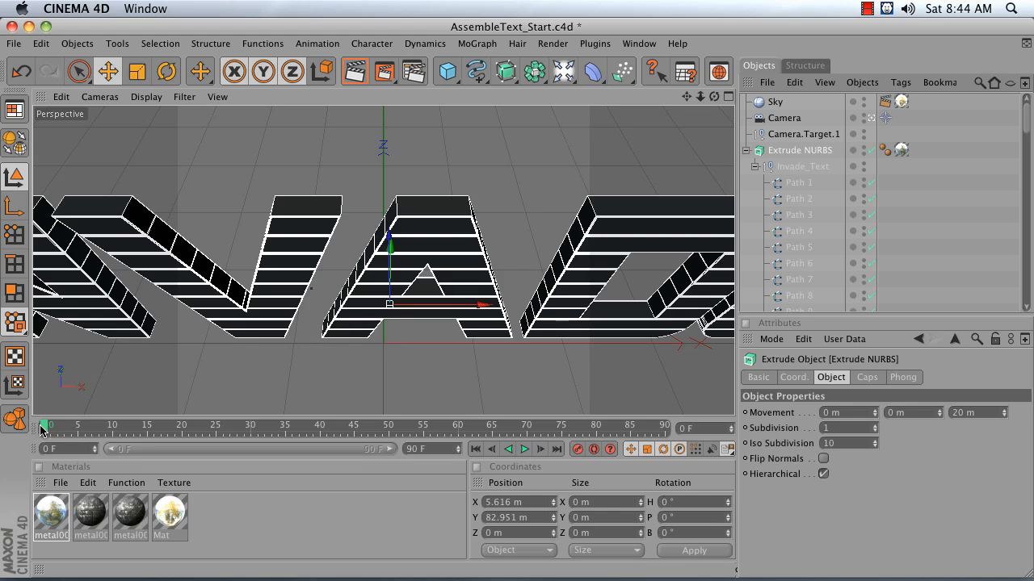
{"action": "left_click_drag", "start_coordinate": [45, 426], "coordinate": [664, 426]}
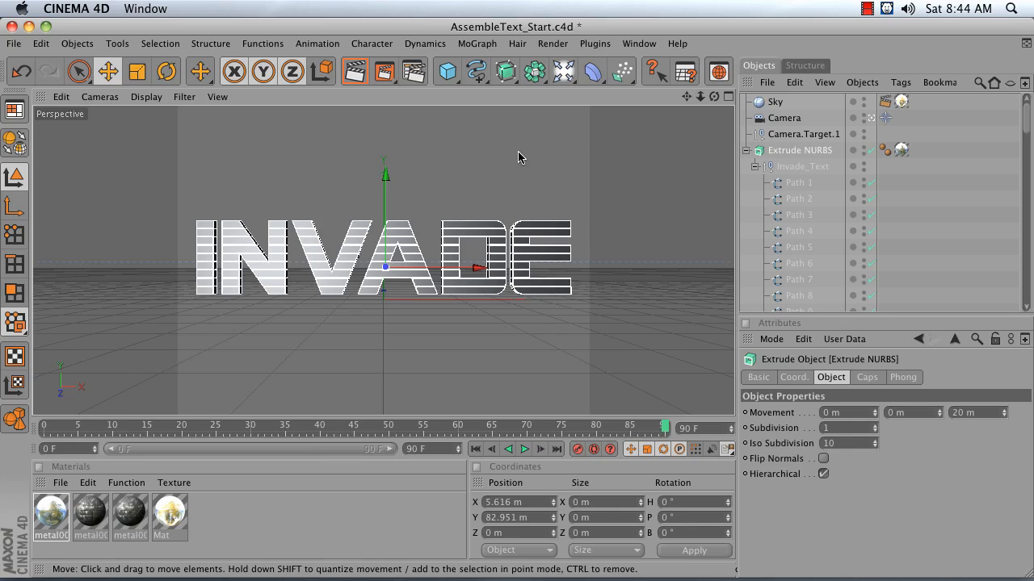
{"action": "left_click", "coordinate": [472, 45]}
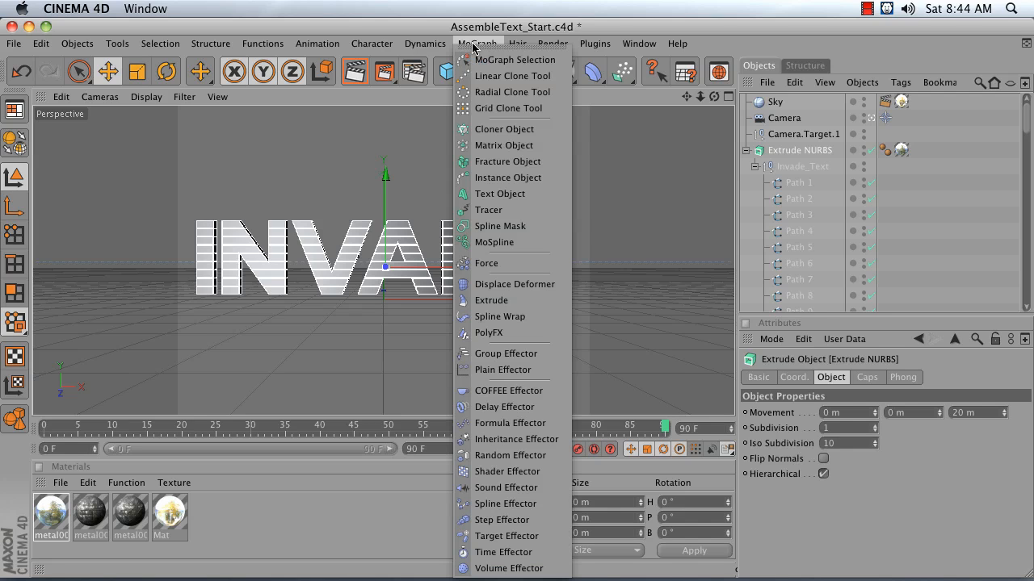
{"action": "left_click", "coordinate": [519, 162]}
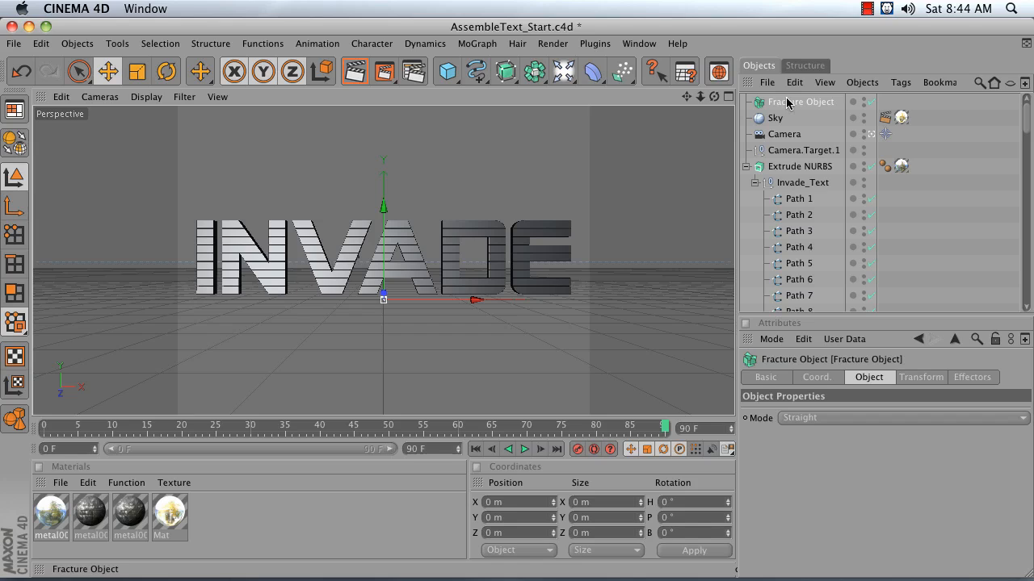
Step: Move Path 1 through Path 79 out of Invade_Text into the Fracture Object, and nest the Fracture Object under the Extrude NURBS
{"action": "left_click", "coordinate": [796, 202]}
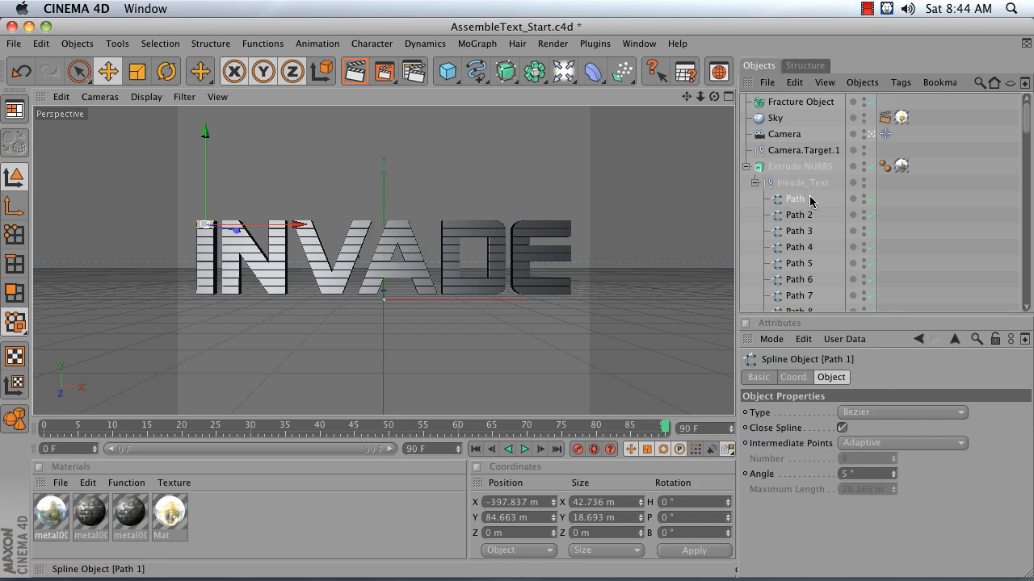
{"action": "scroll", "coordinate": [807, 210], "scroll_direction": "down", "scroll_amount": 4}
{"action": "scroll", "coordinate": [800, 187], "scroll_direction": "up", "scroll_amount": 4}
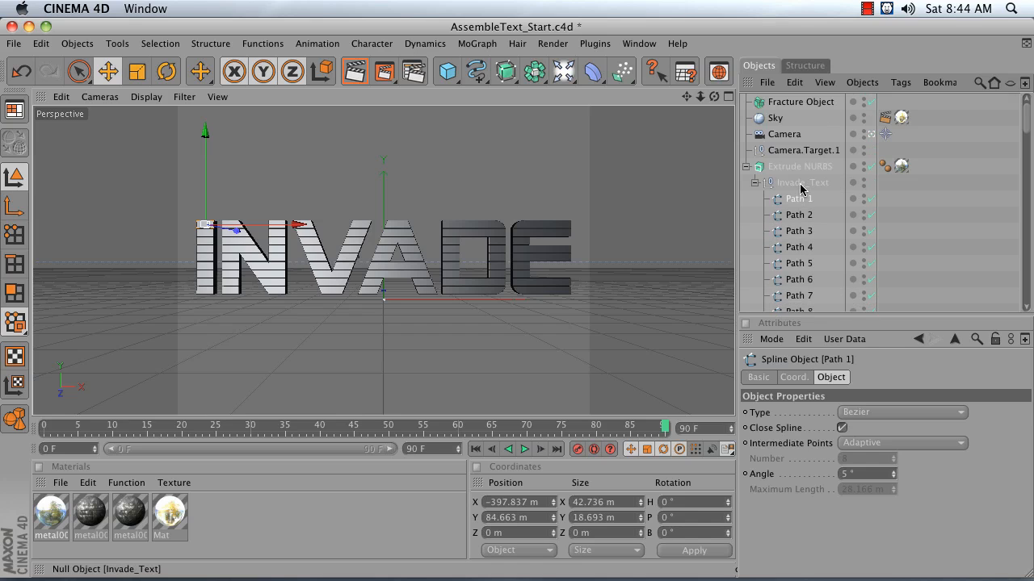
{"action": "scroll", "coordinate": [795, 187], "scroll_direction": "down", "scroll_amount": 20}
{"action": "scroll", "coordinate": [795, 187], "scroll_direction": "up", "scroll_amount": 20}
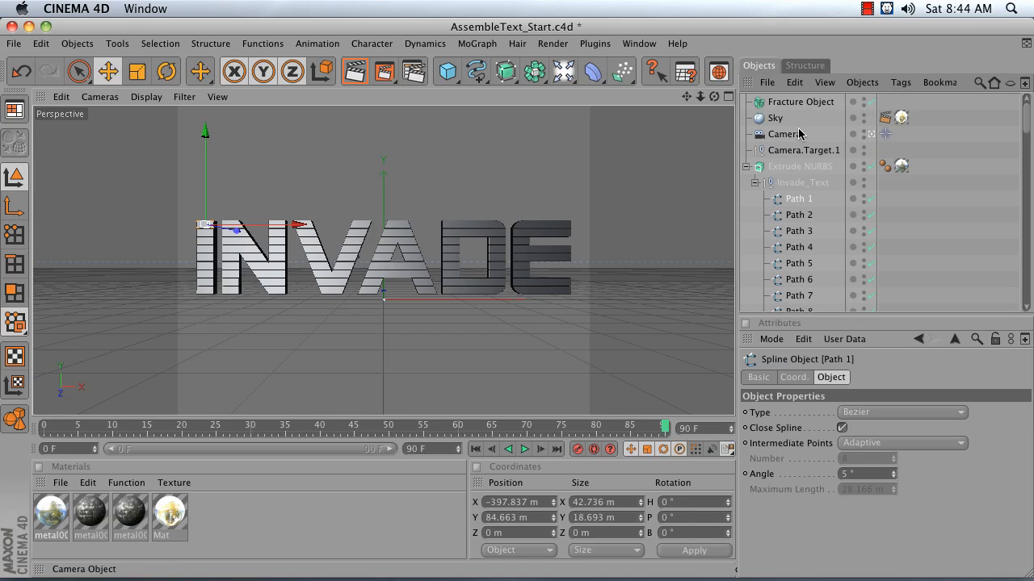
{"action": "scroll", "coordinate": [801, 136], "scroll_direction": "down", "scroll_amount": 1}
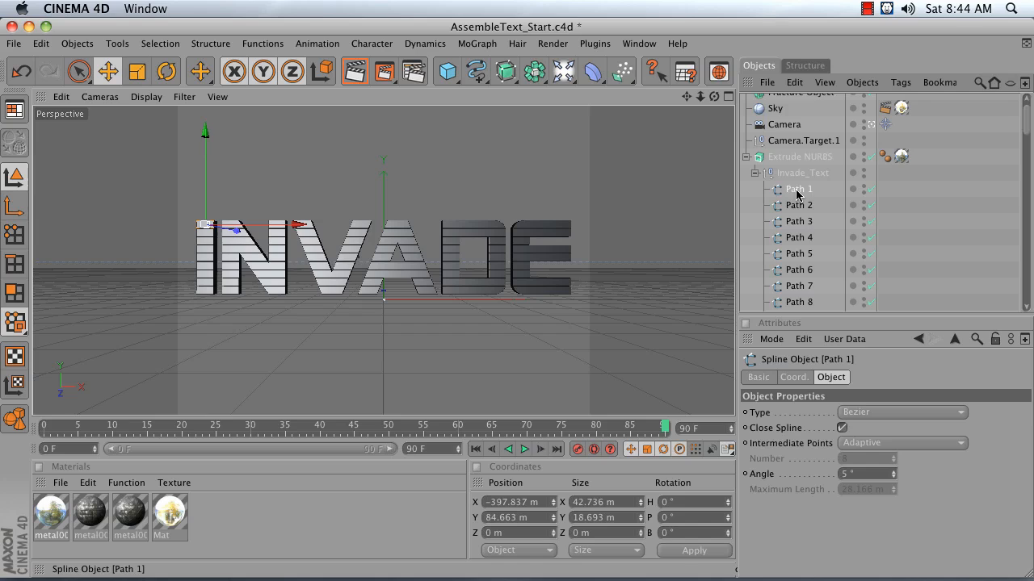
{"action": "scroll", "coordinate": [795, 186], "scroll_direction": "down", "scroll_amount": 20}
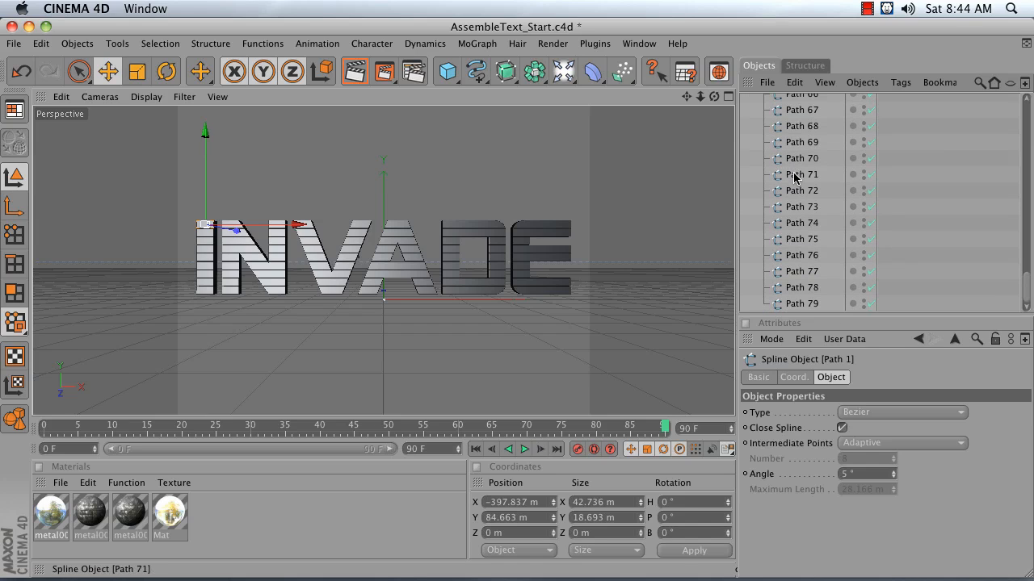
{"action": "left_click", "coordinate": [802, 305], "text": "shift"}
{"action": "scroll", "coordinate": [802, 262], "scroll_direction": "up", "scroll_amount": 20}
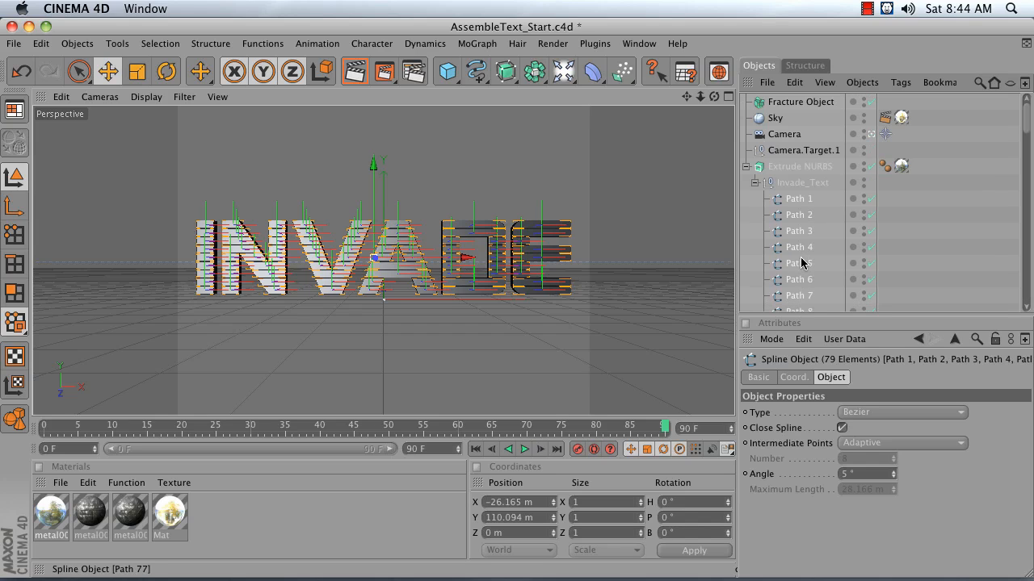
{"action": "left_click_drag", "start_coordinate": [800, 199], "coordinate": [789, 178]}
{"action": "left_click", "coordinate": [745, 103]}
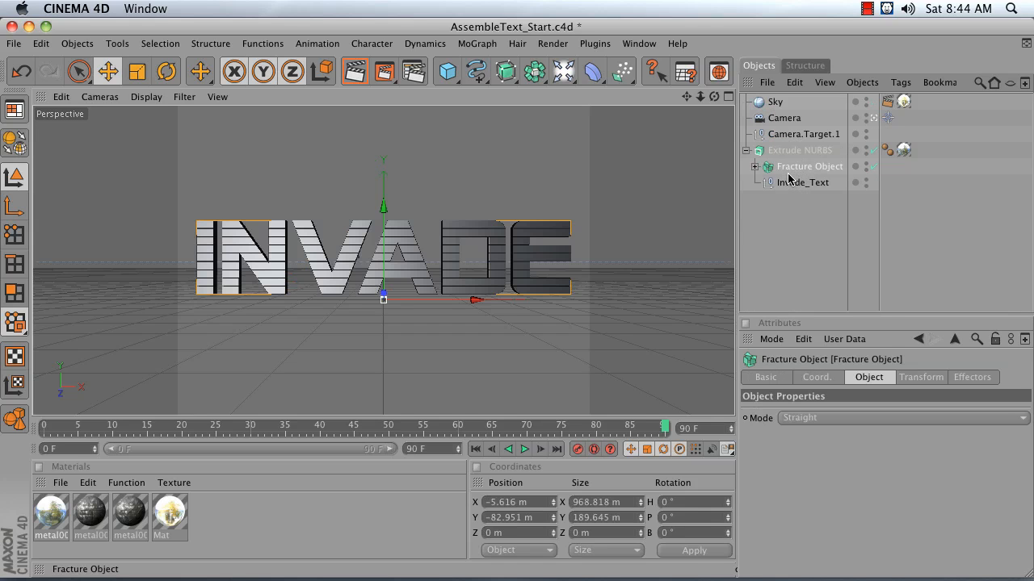
Step: Delete the emptied Invade_Text null and check the Fracture Object's paths inside the Extrude NURBS
{"action": "left_click", "coordinate": [791, 181]}
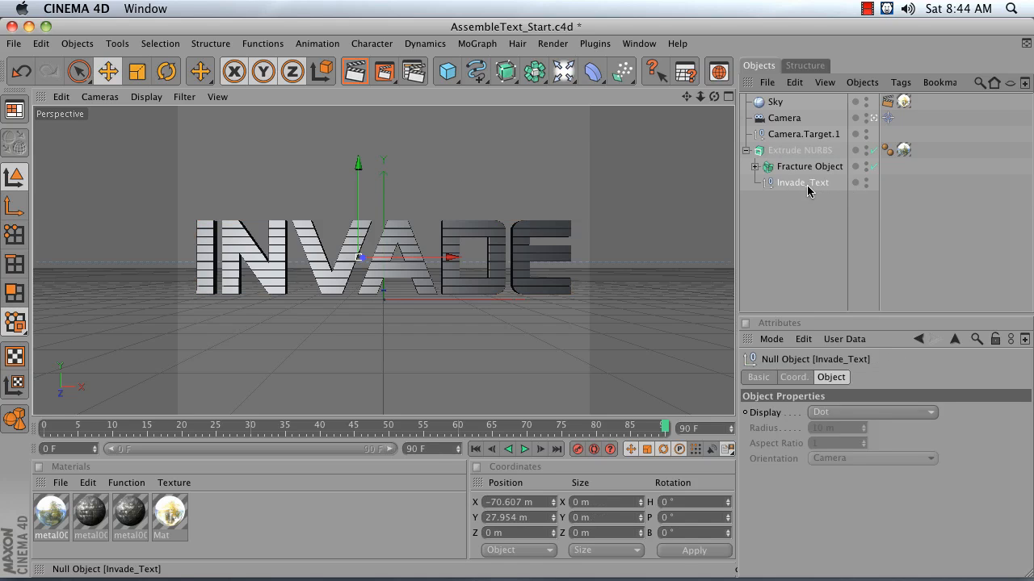
{"action": "key", "text": "Delete"}
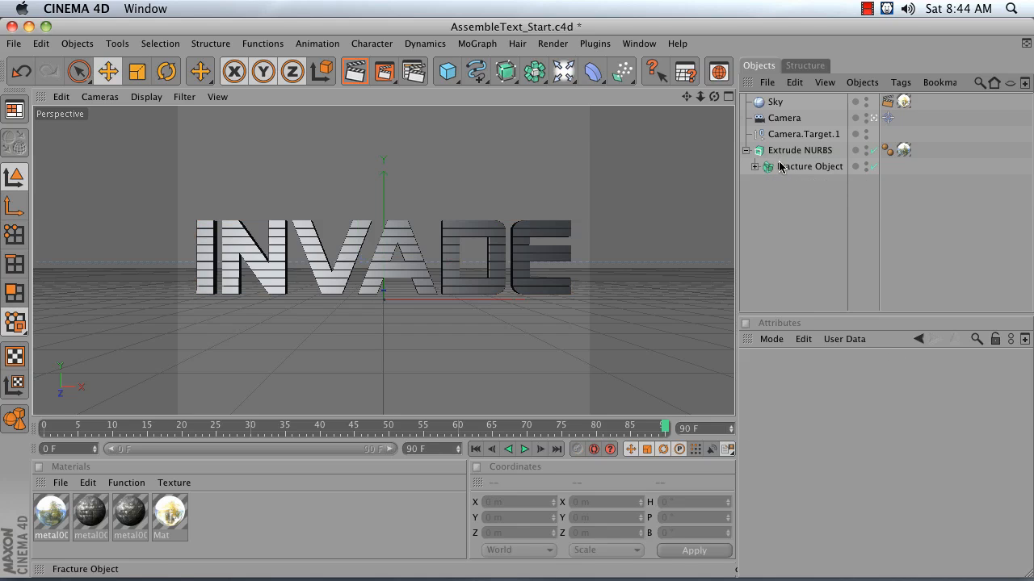
{"action": "left_click", "coordinate": [780, 165]}
{"action": "left_click", "coordinate": [755, 166]}
{"action": "left_click", "coordinate": [776, 151]}
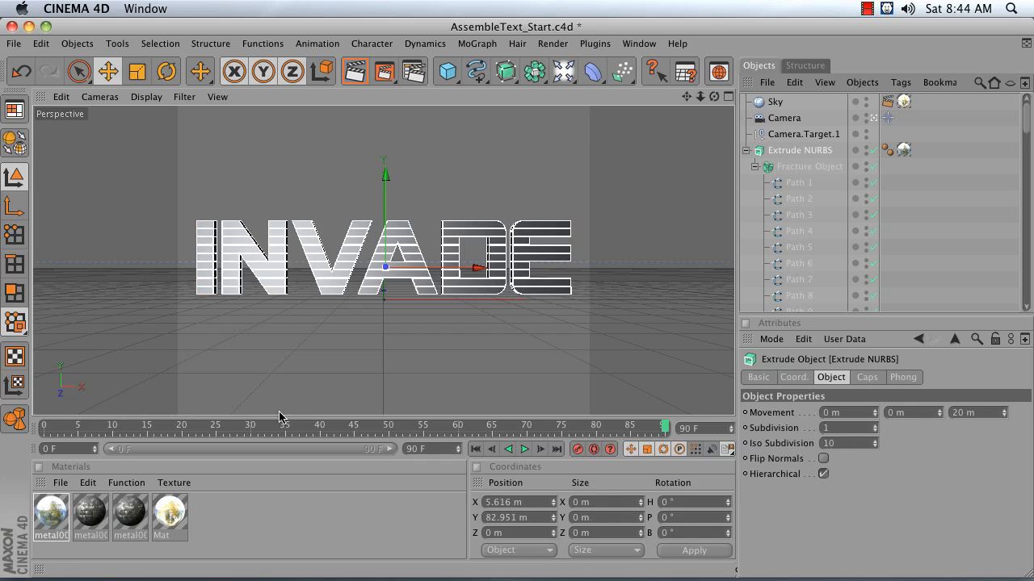
{"action": "mouse_move", "coordinate": [662, 430]}
{"action": "left_mouse_down"}
{"action": "mouse_move", "coordinate": [116, 428]}
{"action": "mouse_move", "coordinate": [667, 430]}
{"action": "left_mouse_up"}
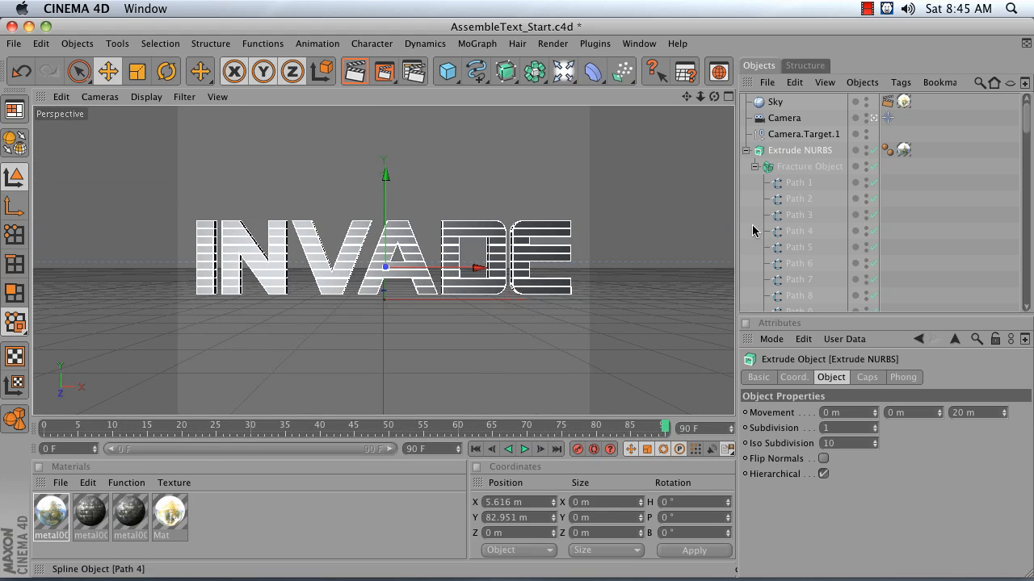
Step: Apply a MoGraph Random Effector to the Fracture Object
{"action": "left_click", "coordinate": [780, 168]}
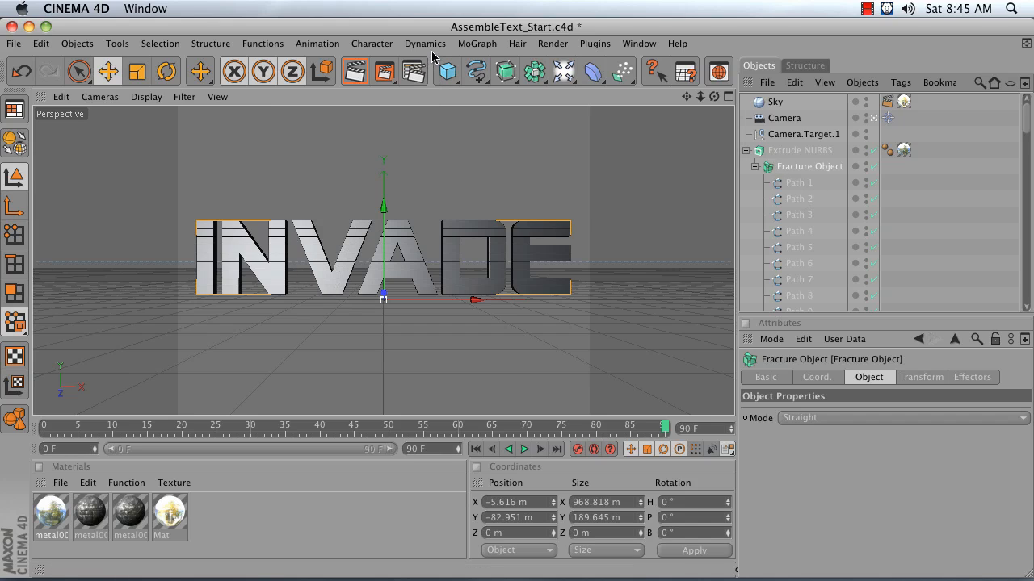
{"action": "left_click", "coordinate": [477, 46]}
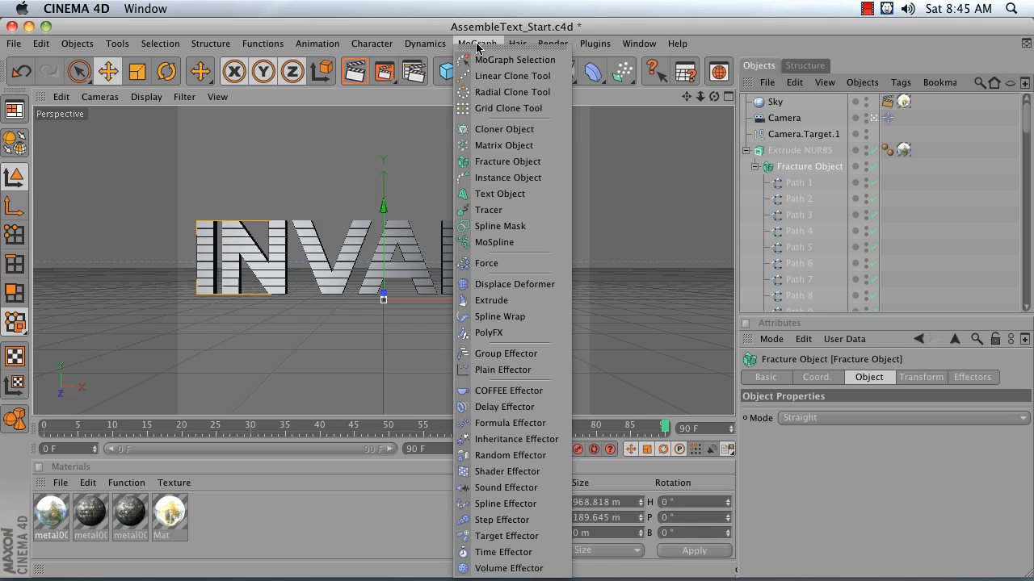
{"action": "left_click", "coordinate": [514, 456]}
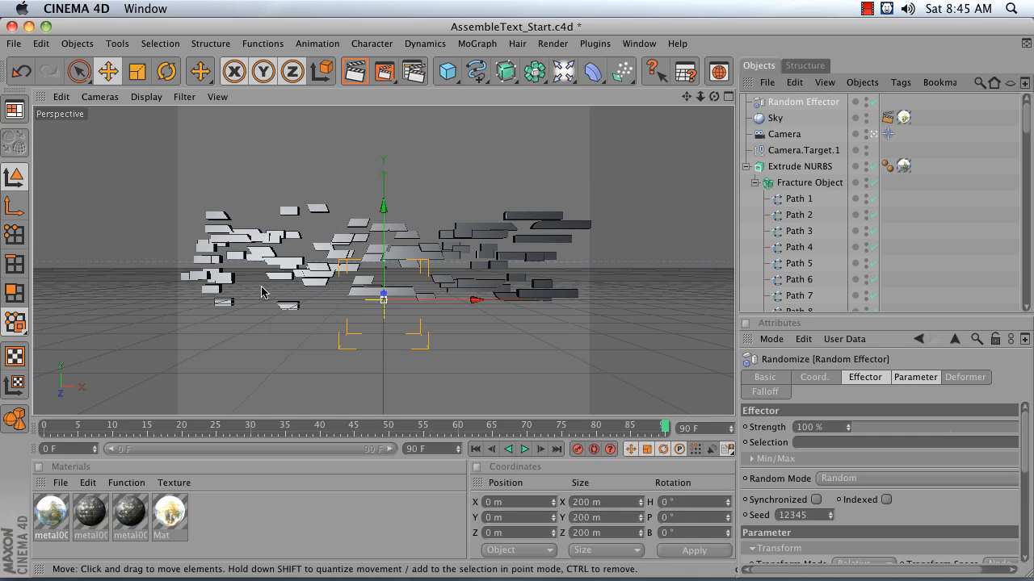
Step: Check the Fracture Object's effector list, and preview the Random Effector's strength at 0% before restoring it to 100%
{"action": "left_click", "coordinate": [799, 183]}
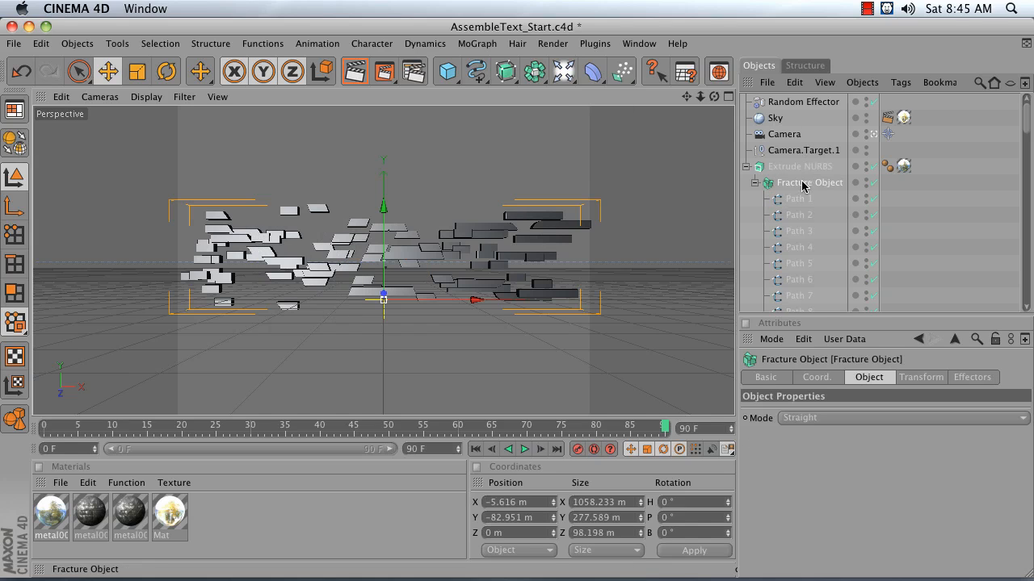
{"action": "left_click", "coordinate": [967, 378]}
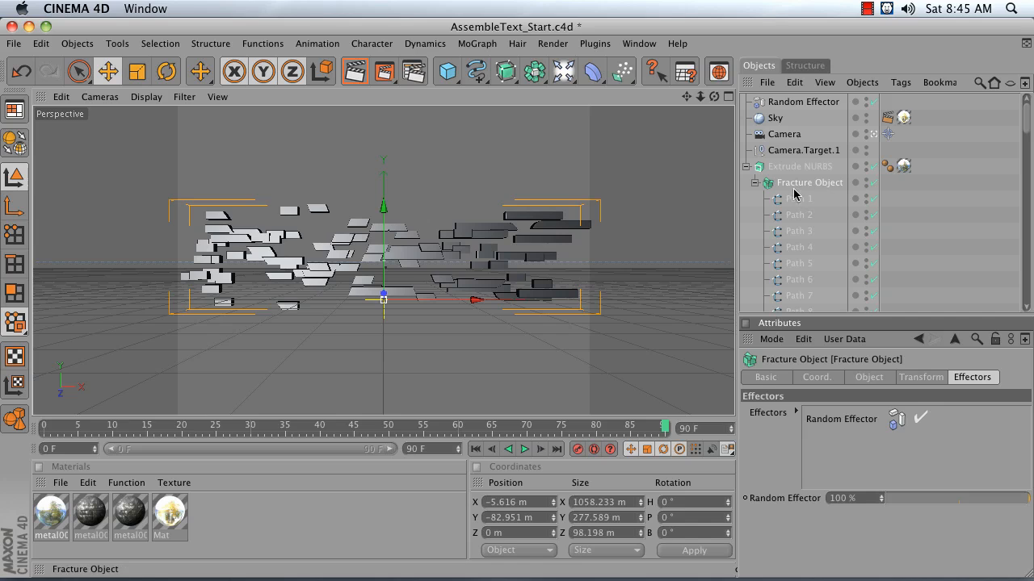
{"action": "left_click", "coordinate": [795, 103]}
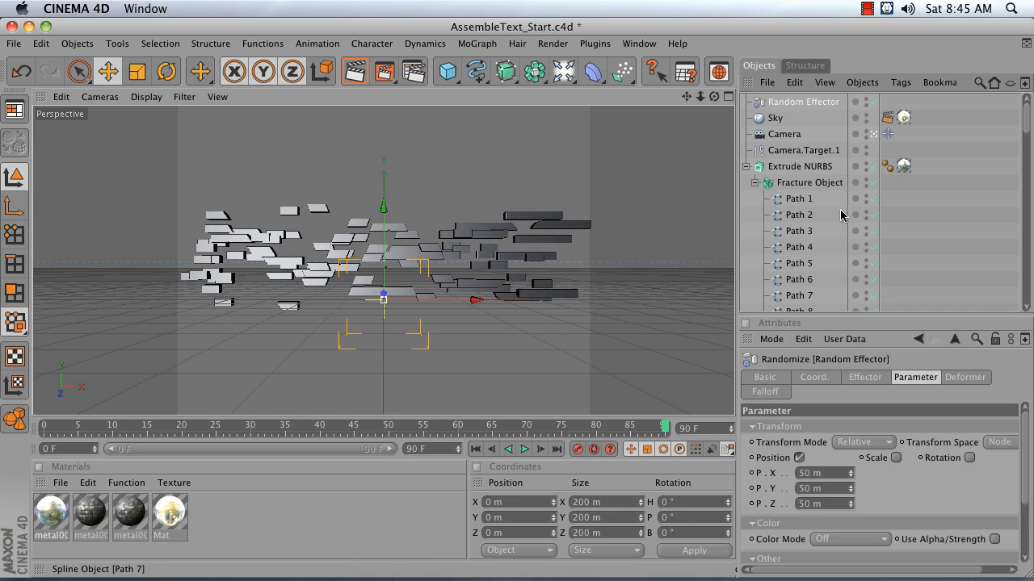
{"action": "left_click", "coordinate": [861, 378]}
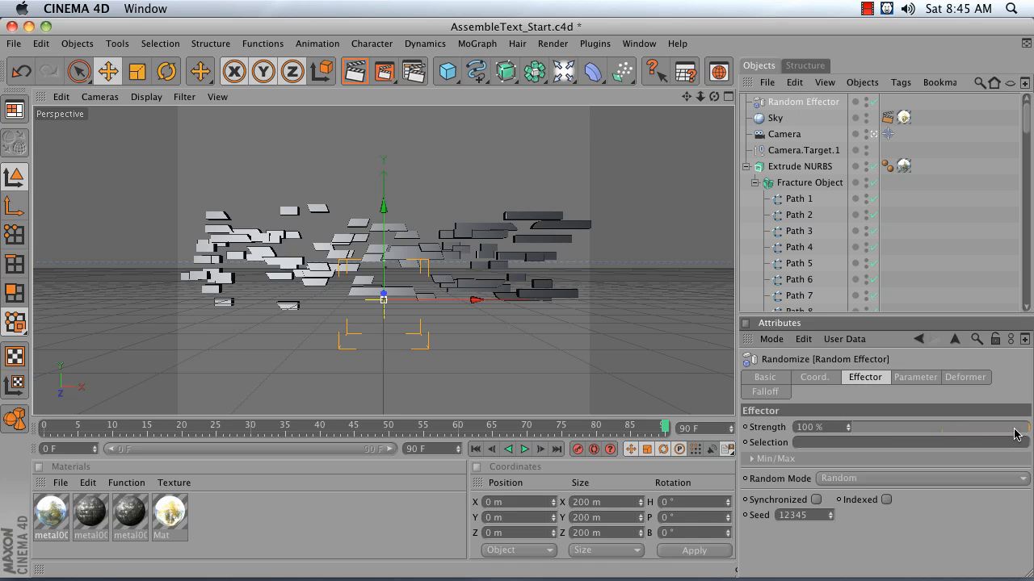
{"action": "left_click_drag", "start_coordinate": [1026, 433], "coordinate": [701, 358]}
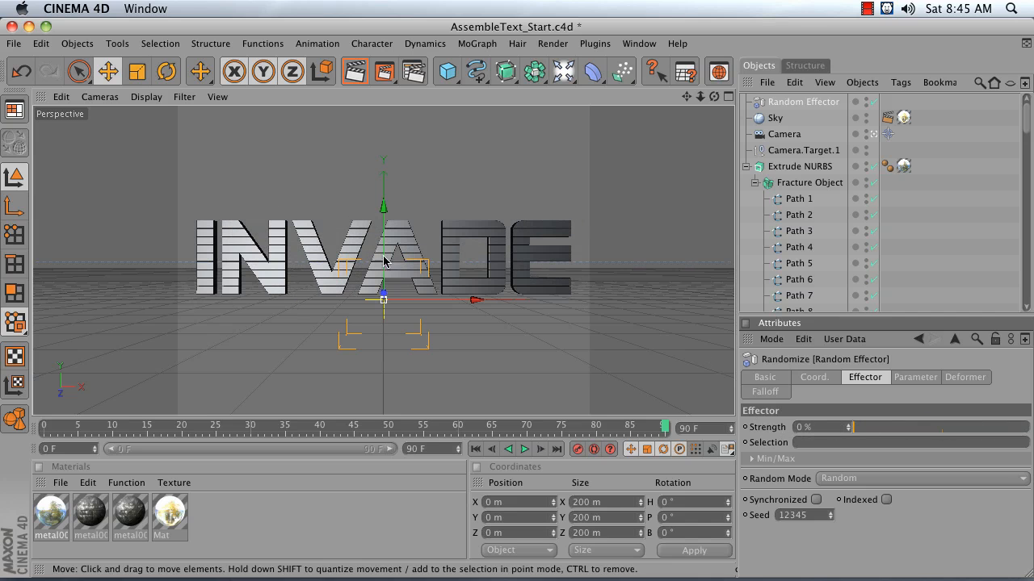
{"action": "left_click_drag", "start_coordinate": [860, 427], "coordinate": [1031, 428]}
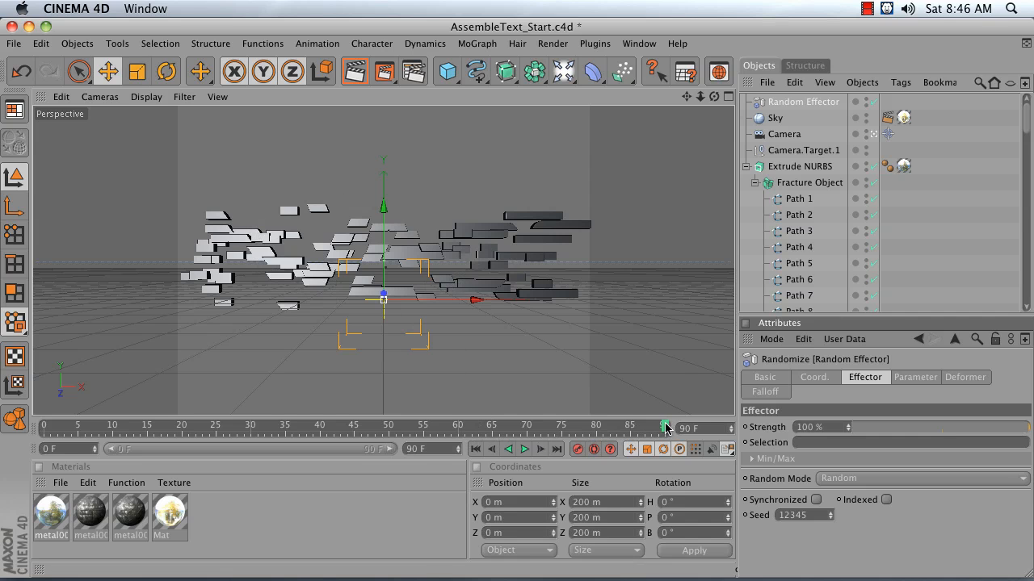
Step: Move the timeline to frame 0 and switch the Random Effector's Position transform off and back on
{"action": "left_click_drag", "start_coordinate": [667, 428], "coordinate": [4, 418]}
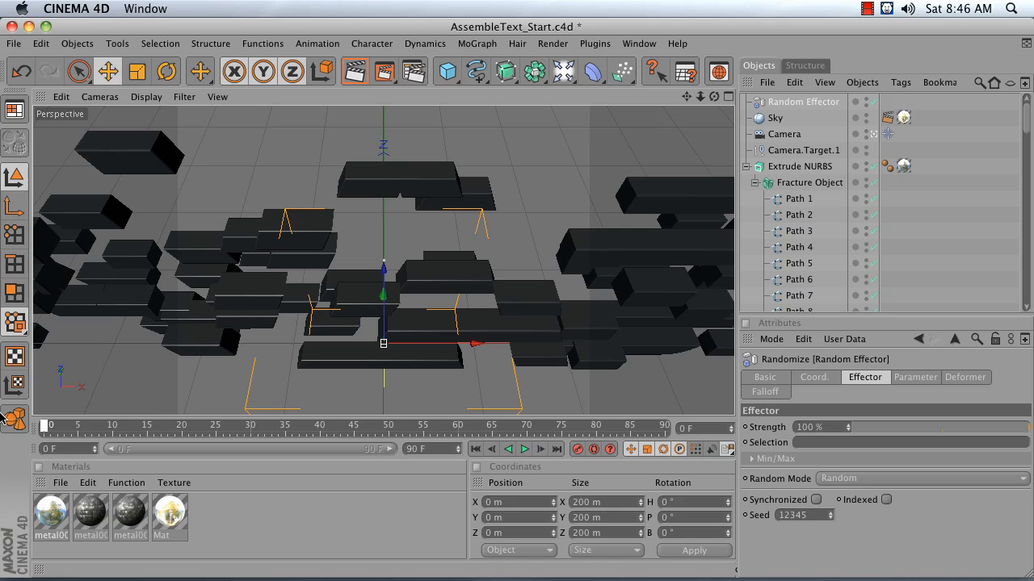
{"action": "left_click", "coordinate": [879, 378]}
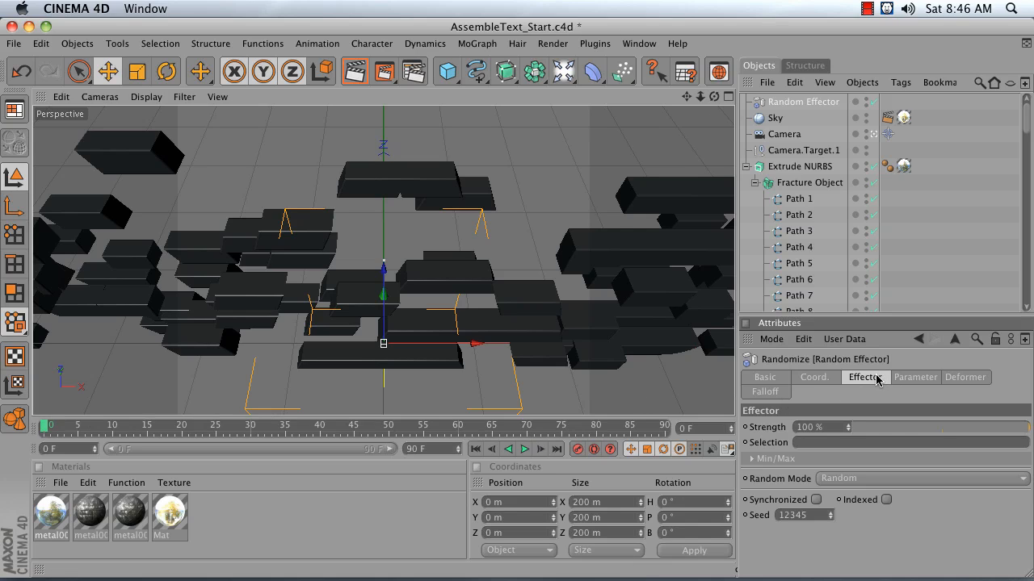
{"action": "left_click", "coordinate": [902, 381]}
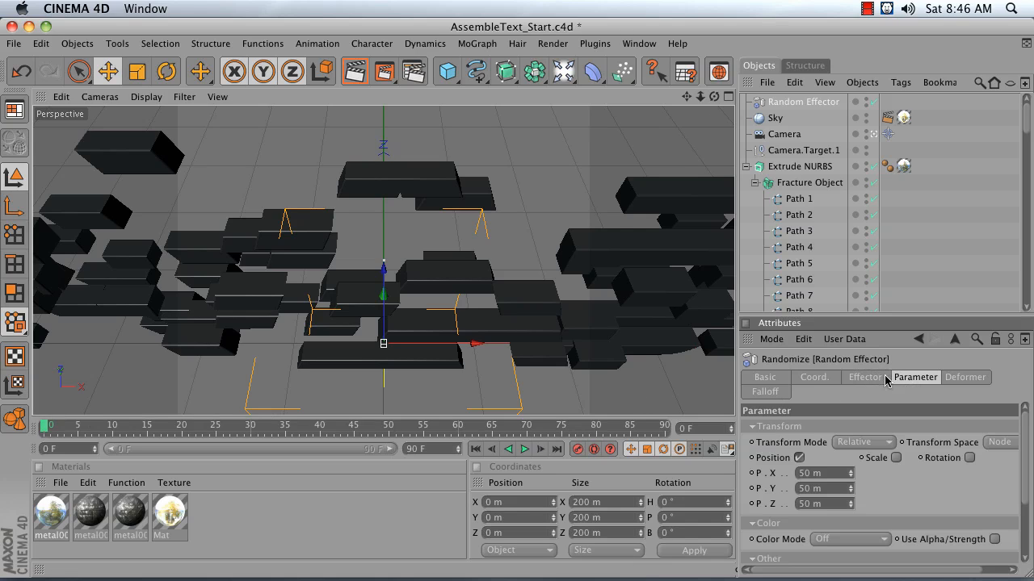
{"action": "left_click_drag", "start_coordinate": [882, 321], "coordinate": [876, 243]}
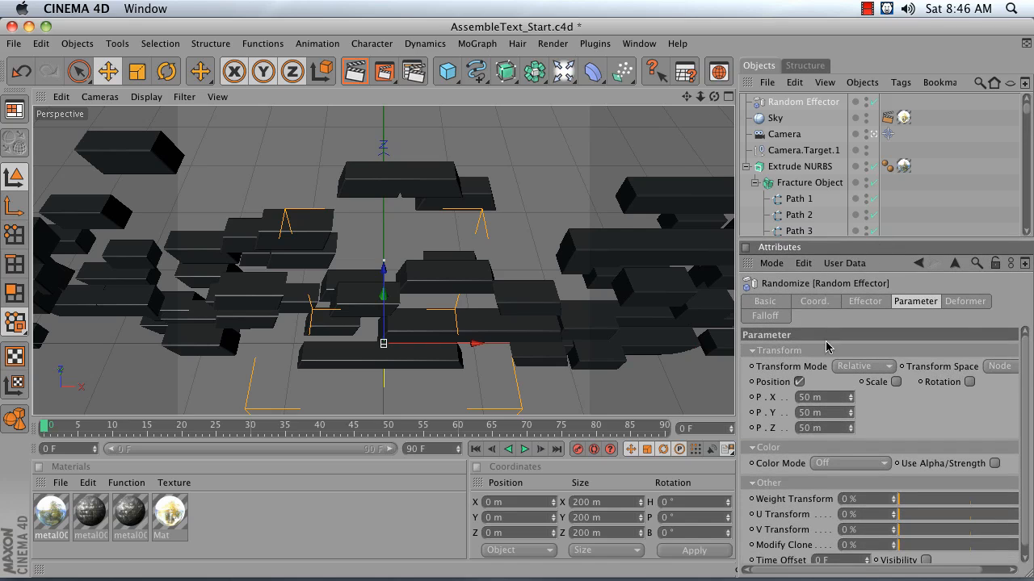
{"action": "left_click", "coordinate": [828, 402]}
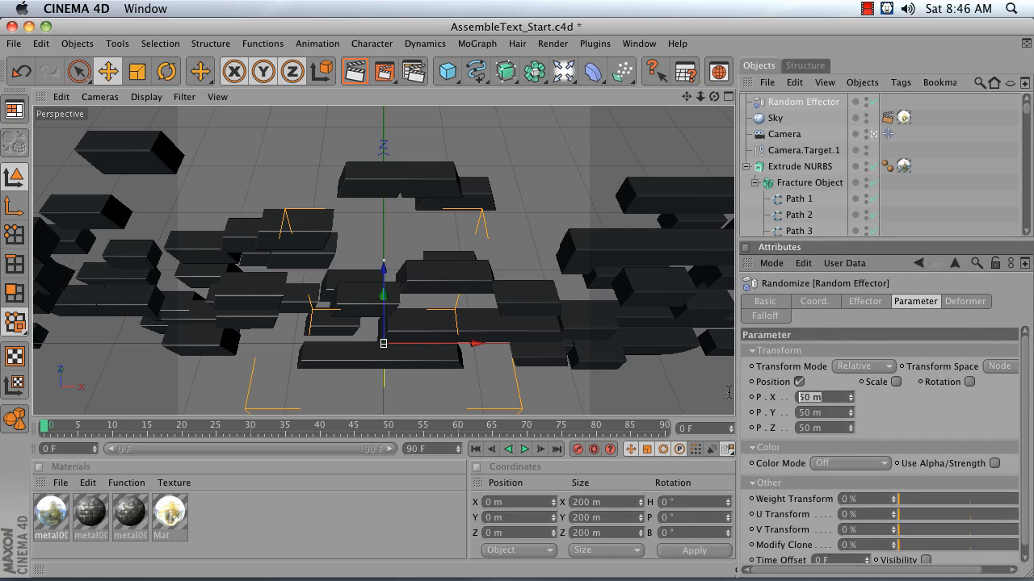
{"action": "left_click", "coordinate": [800, 382]}
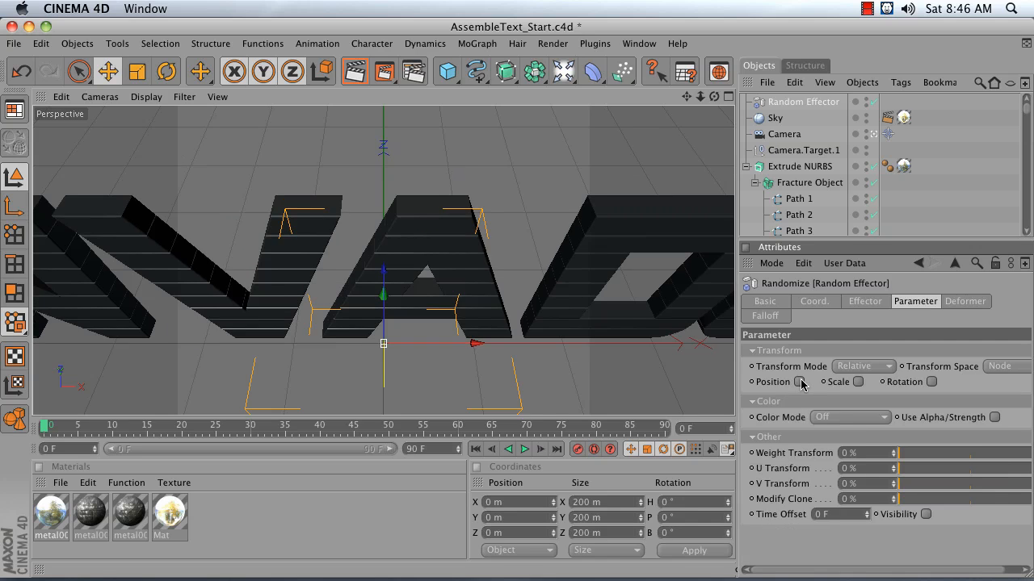
{"action": "left_click", "coordinate": [800, 382]}
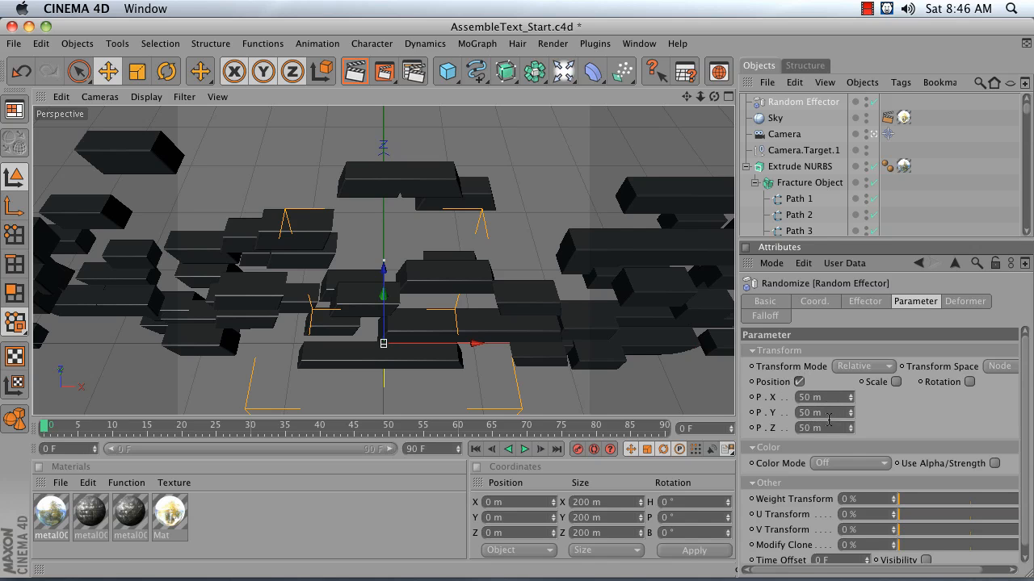
Step: In the Front view, set the Random Effector's position offsets P.X and P.Y to 0 m
{"action": "middle_click", "coordinate": [719, 269]}
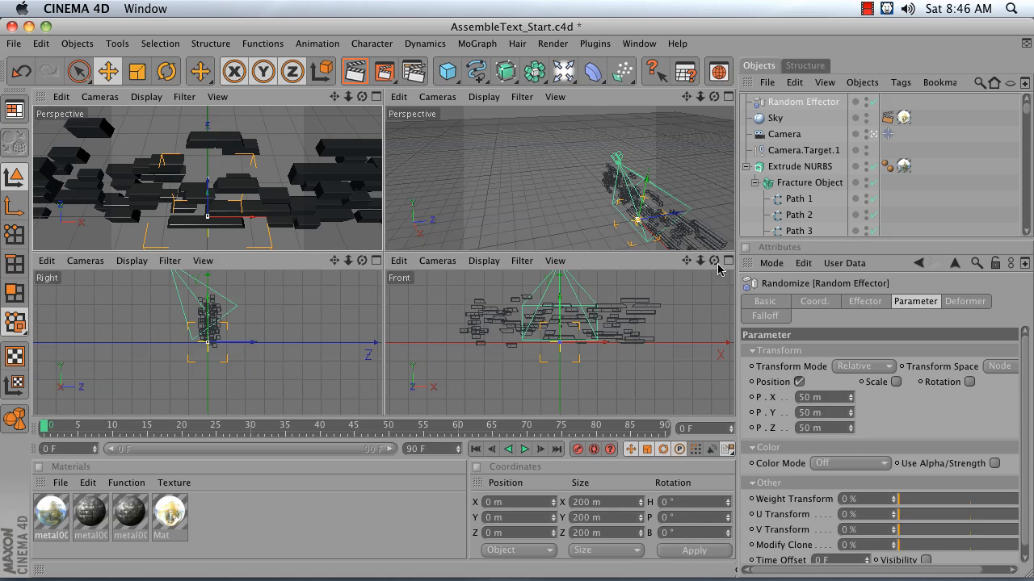
{"action": "middle_click", "coordinate": [731, 265]}
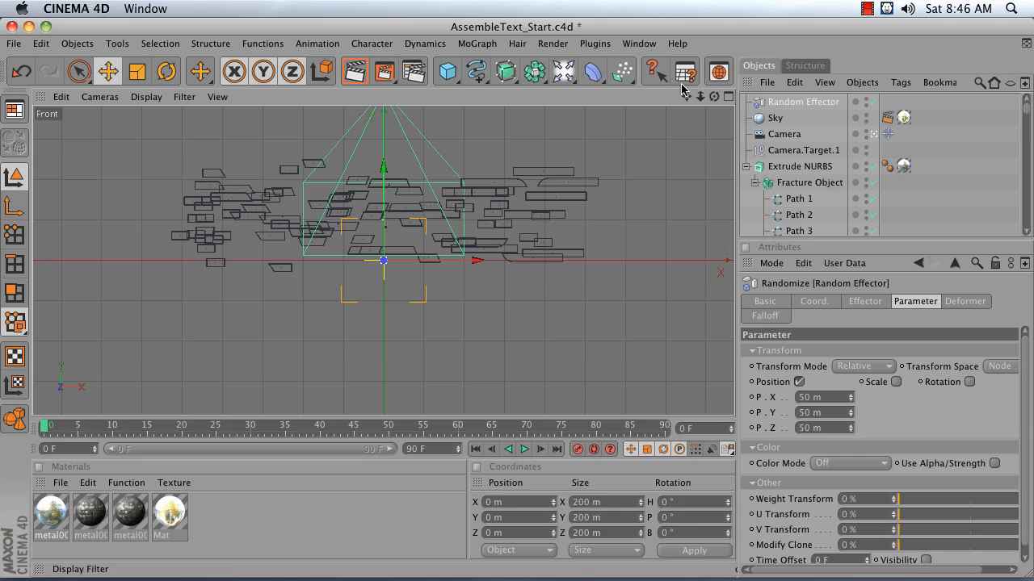
{"action": "right_click_drag", "start_coordinate": [686, 96], "coordinate": [763, 96]}
{"action": "left_click_drag", "start_coordinate": [686, 96], "coordinate": [669, 167]}
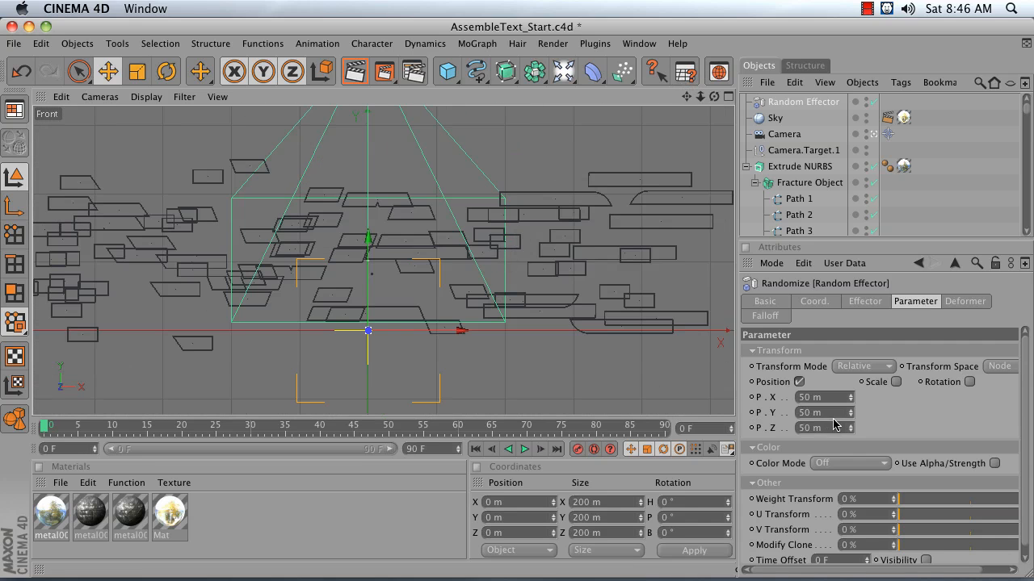
{"action": "left_click", "coordinate": [794, 413]}
{"action": "type", "text": "0"}
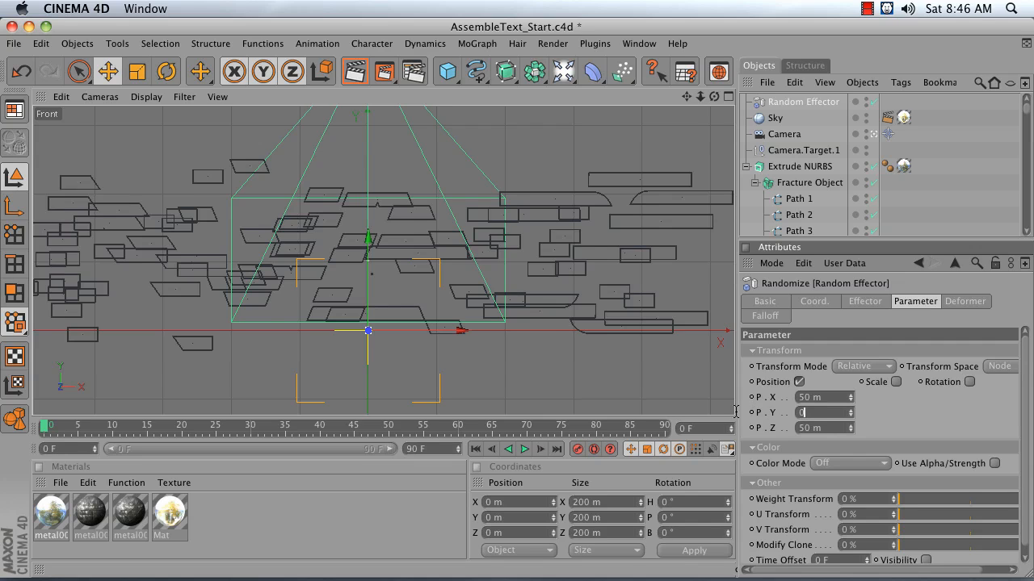
{"action": "key", "text": "Return"}
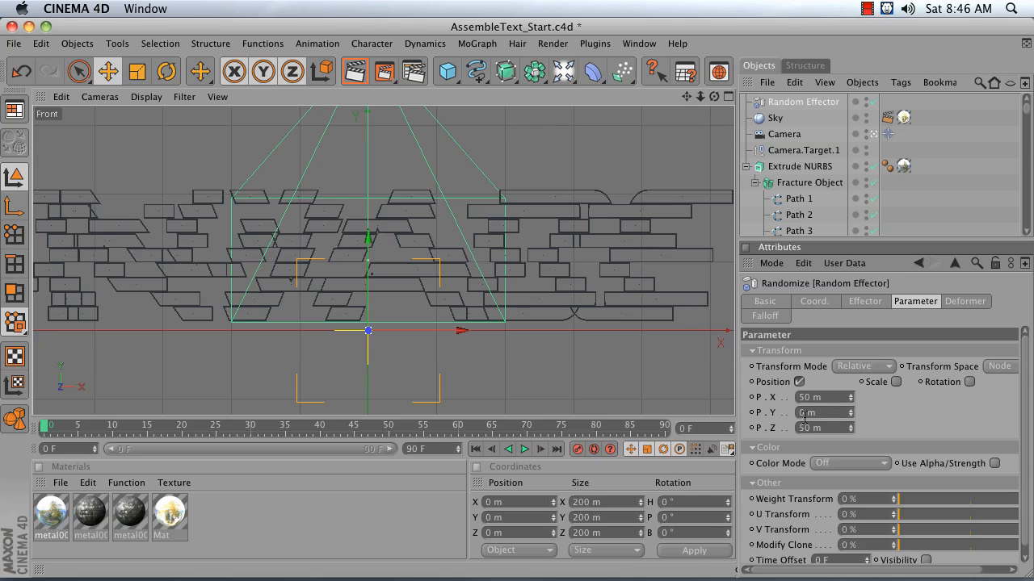
{"action": "double_click", "coordinate": [829, 399]}
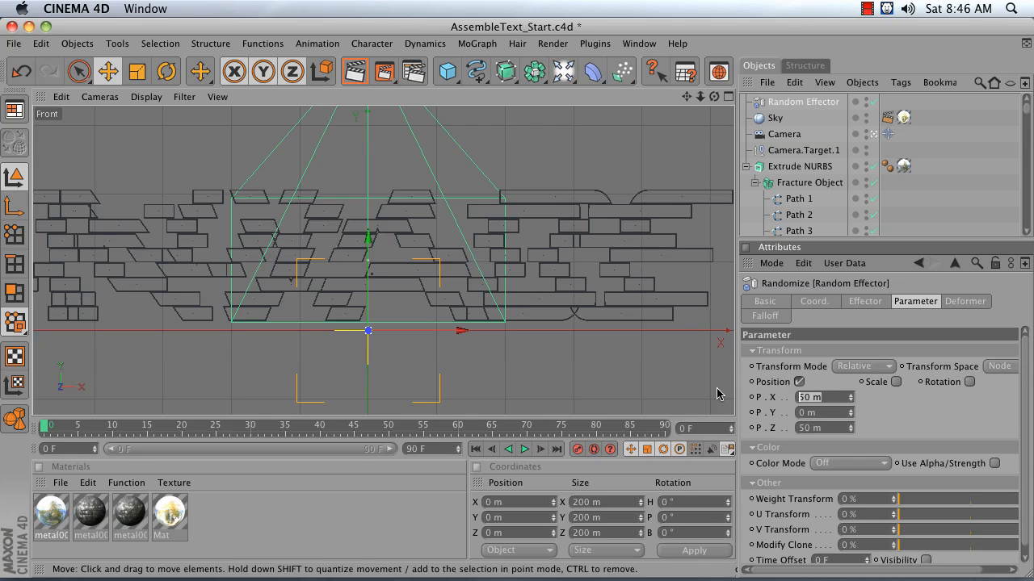
{"action": "type", "text": "0"}
{"action": "key", "text": "Return"}
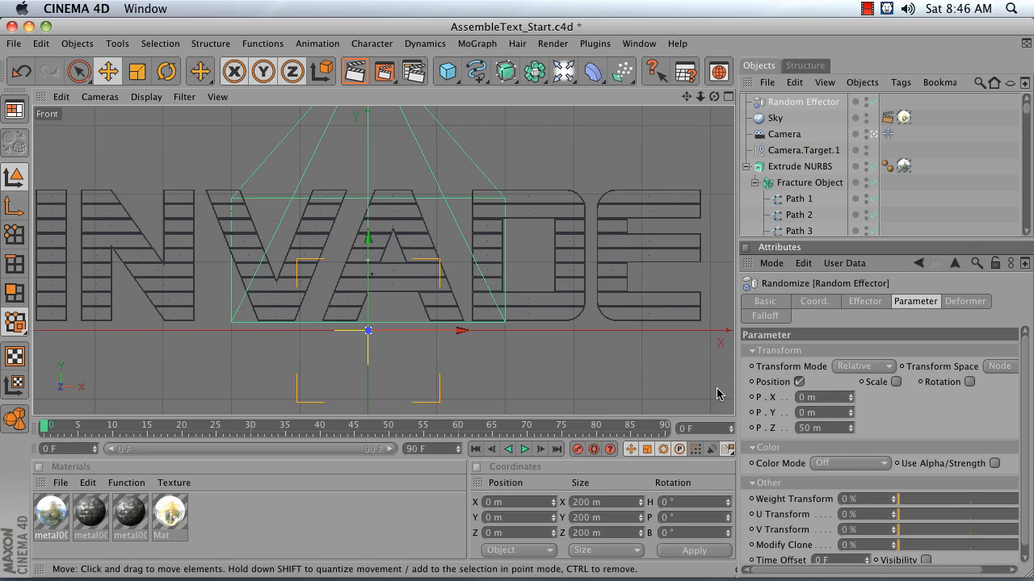
Step: Show all four views and raise the Random Effector's P.Z offset to 1685 m
{"action": "left_click", "coordinate": [727, 97]}
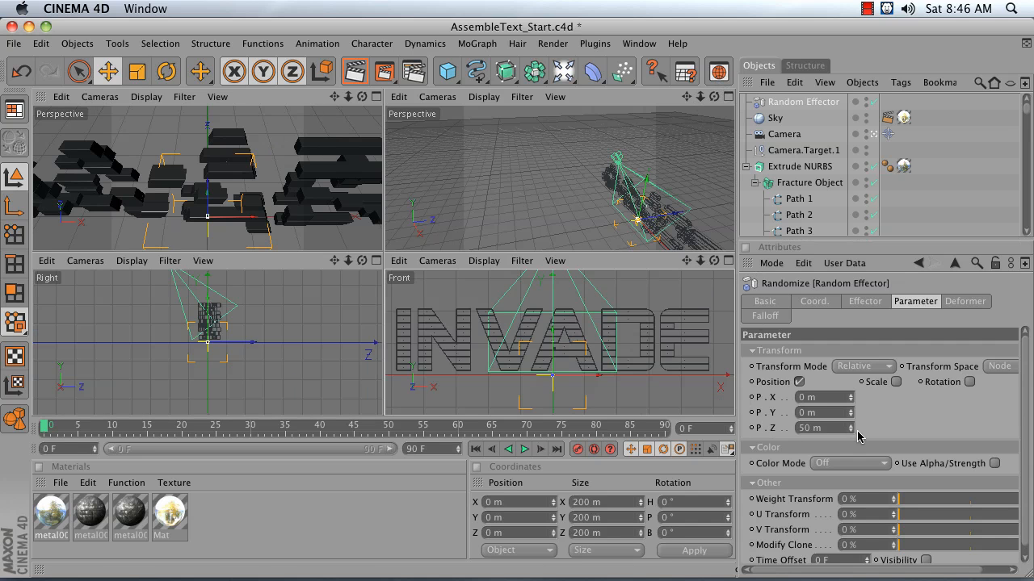
{"action": "left_click_drag", "start_coordinate": [852, 428], "coordinate": [852, 380]}
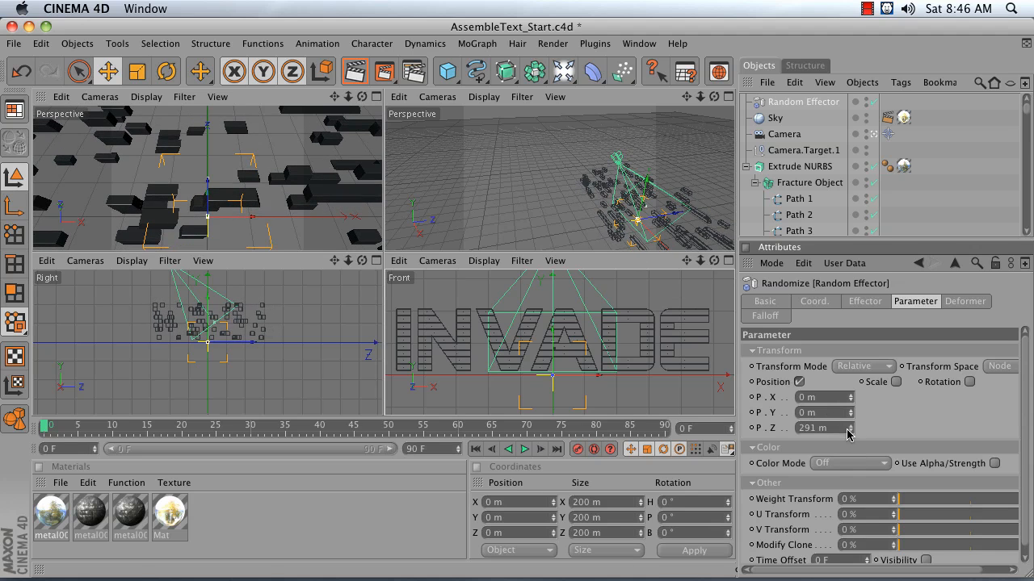
{"action": "left_click_drag", "start_coordinate": [850, 428], "coordinate": [855, 404]}
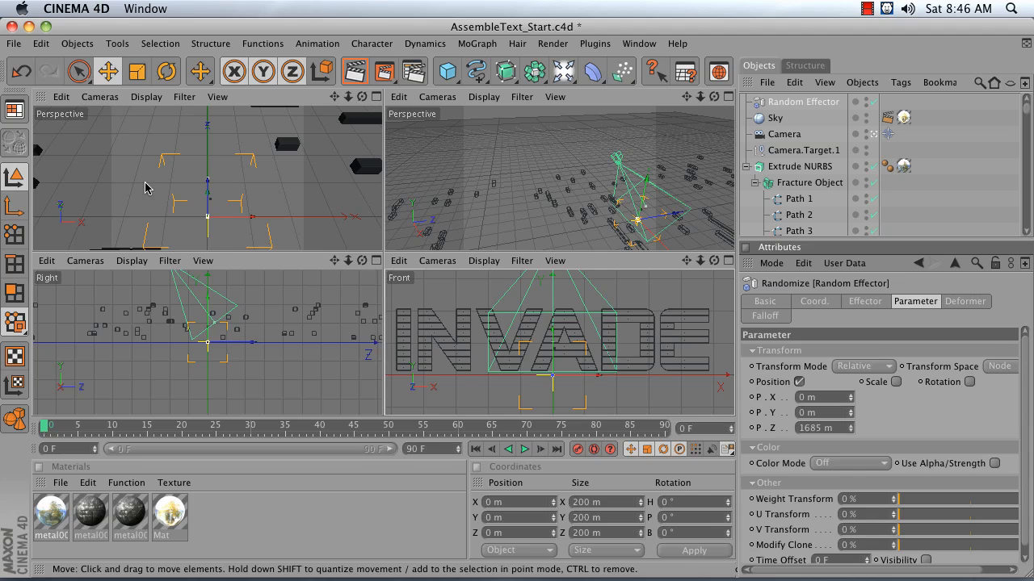
Step: Enable the Random Effector's Rotation transform and raise its R.H value to 460°
{"action": "left_click", "coordinate": [970, 383]}
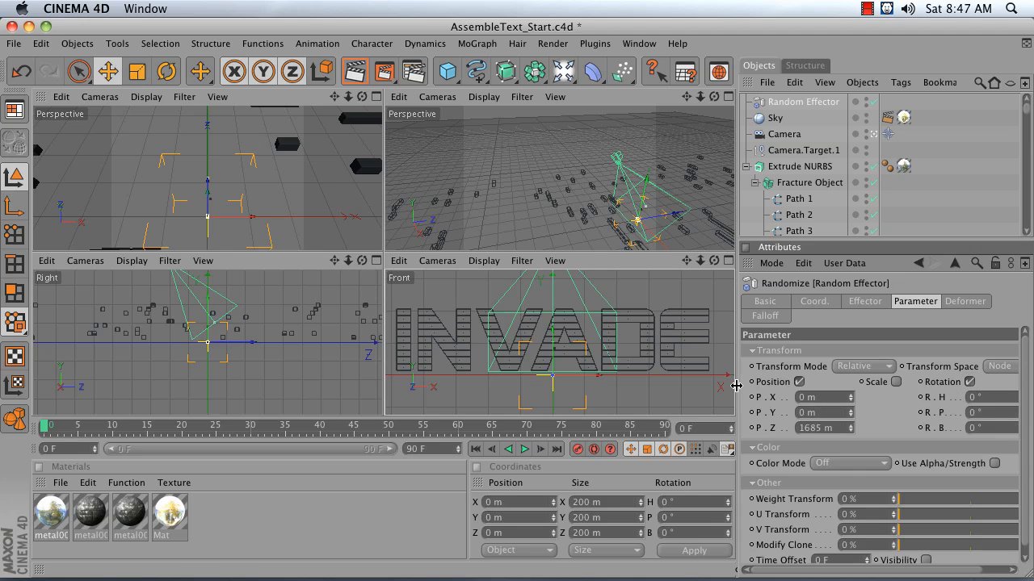
{"action": "left_click_drag", "start_coordinate": [736, 386], "coordinate": [690, 388]}
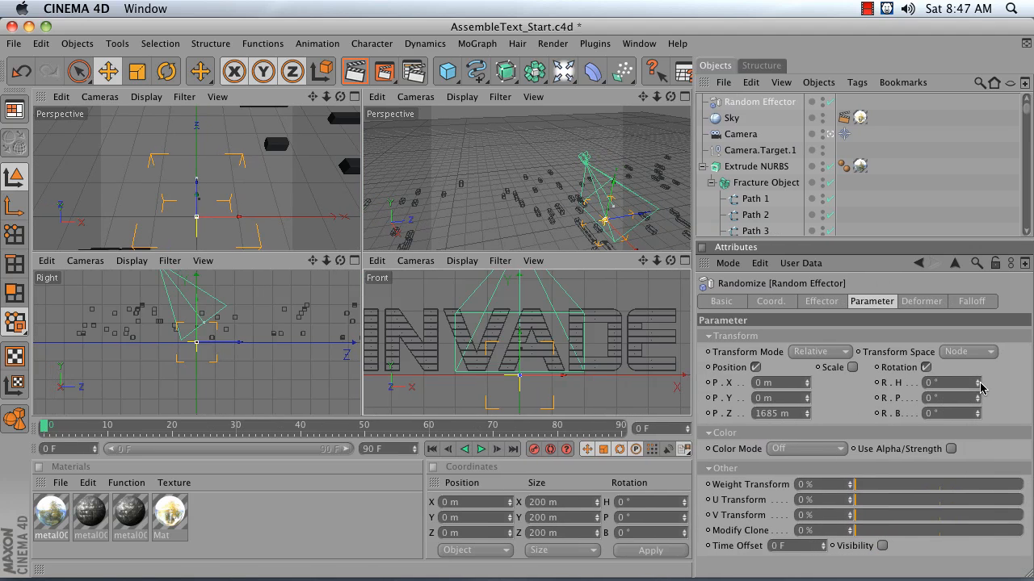
{"action": "left_click_drag", "start_coordinate": [983, 389], "coordinate": [983, 246]}
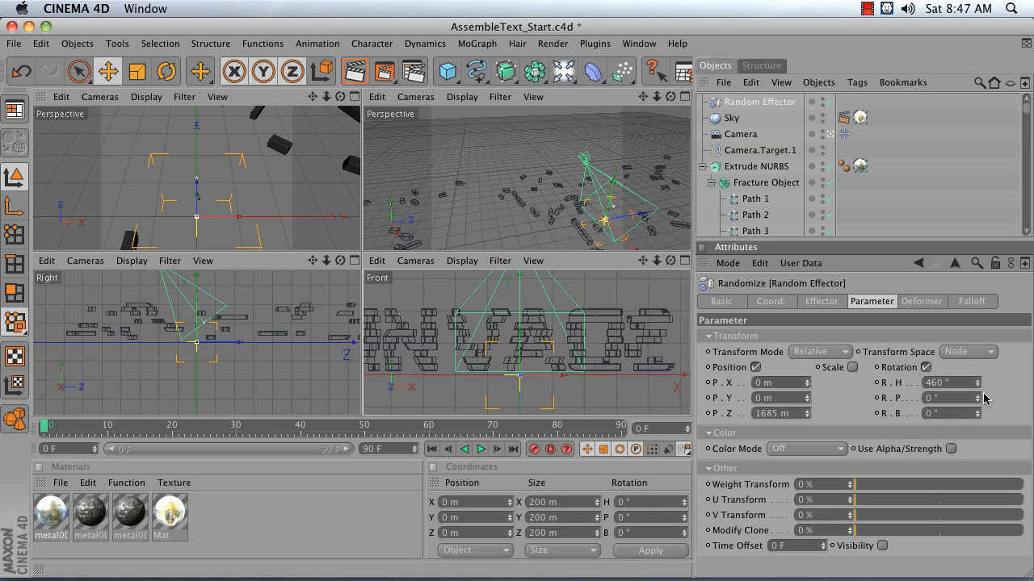
Step: Try an R.P rotation of 65° and an R.B rotation of 73° on the Random Effector, undoing each
{"action": "left_click_drag", "start_coordinate": [978, 398], "coordinate": [978, 368]}
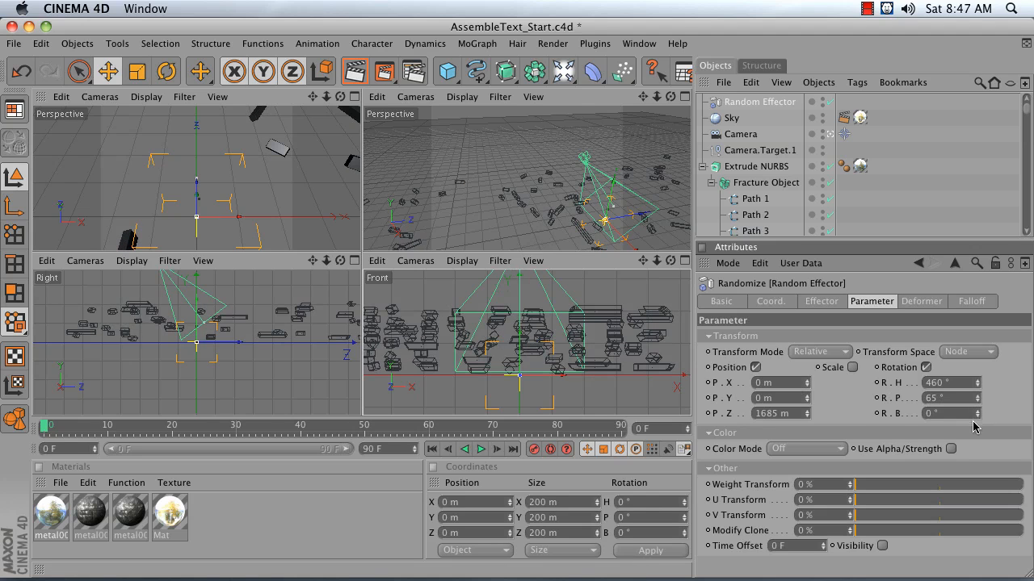
{"action": "key", "text": "super+z"}
{"action": "left_click_drag", "start_coordinate": [978, 413], "coordinate": [977, 375]}
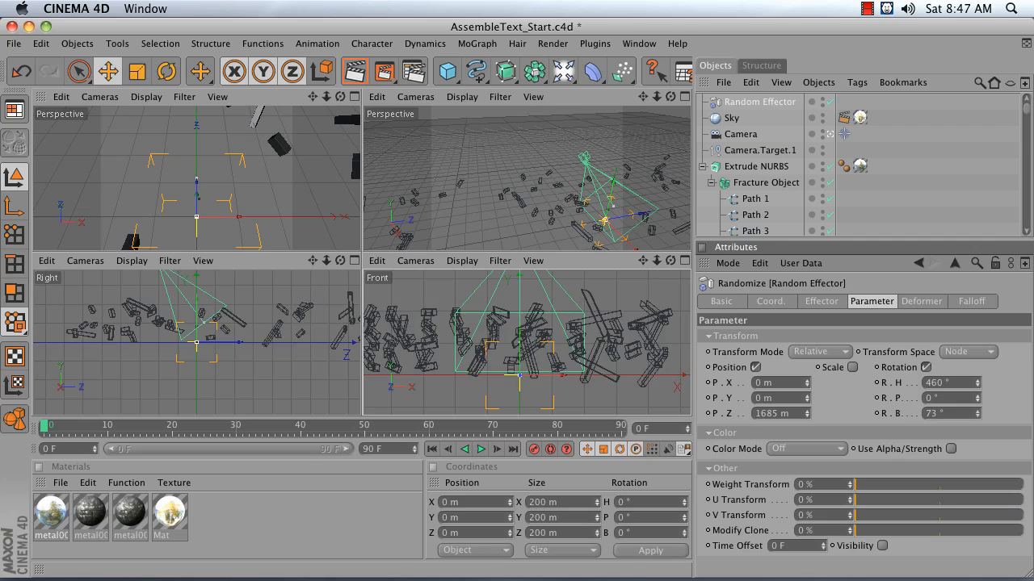
{"action": "key", "text": "super+z"}
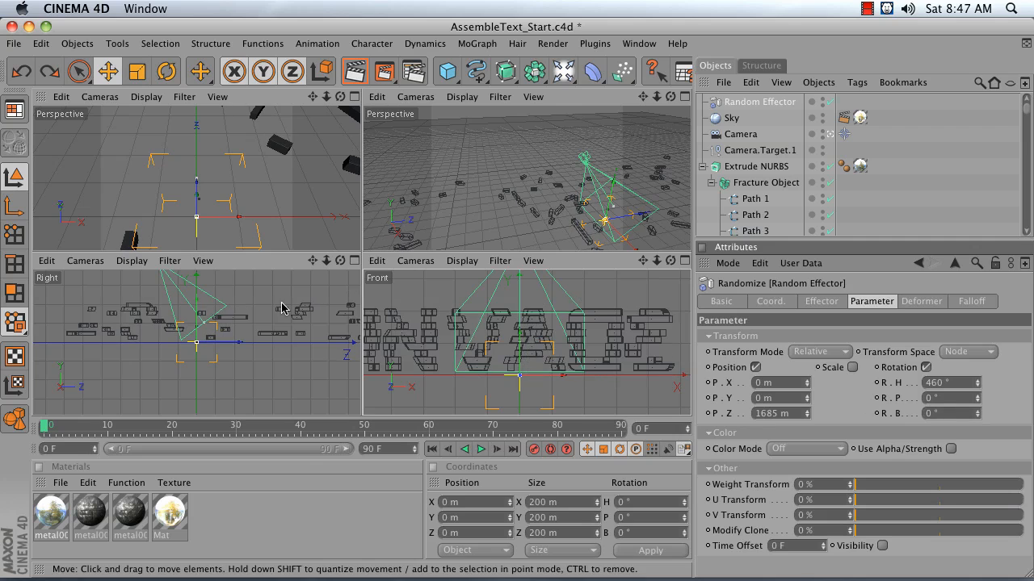
Step: Maximize the camera's Perspective view and set the Random Effector's R.H rotation to 360°
{"action": "left_click", "coordinate": [353, 96]}
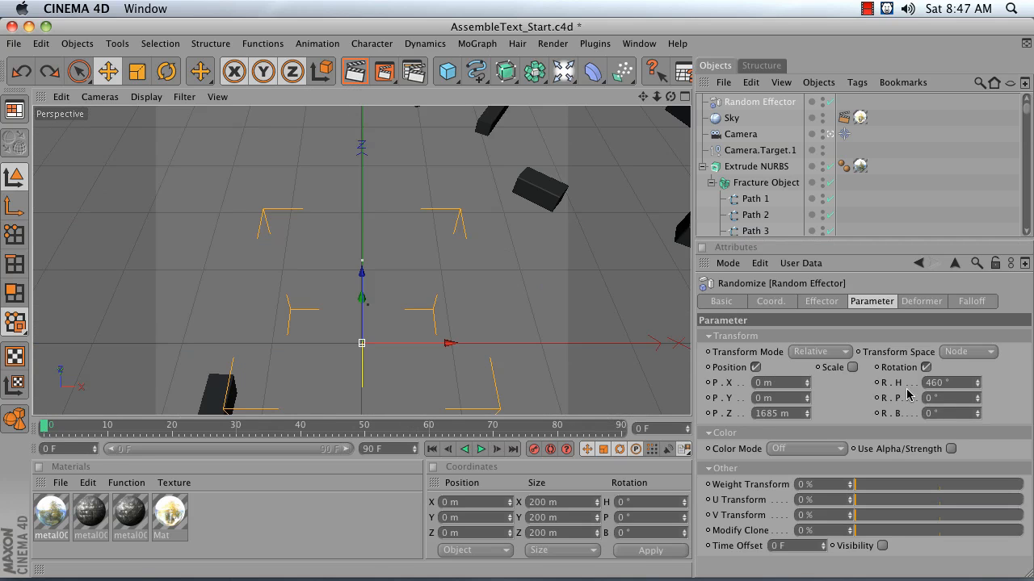
{"action": "left_click", "coordinate": [963, 385]}
{"action": "type", "text": "360"}
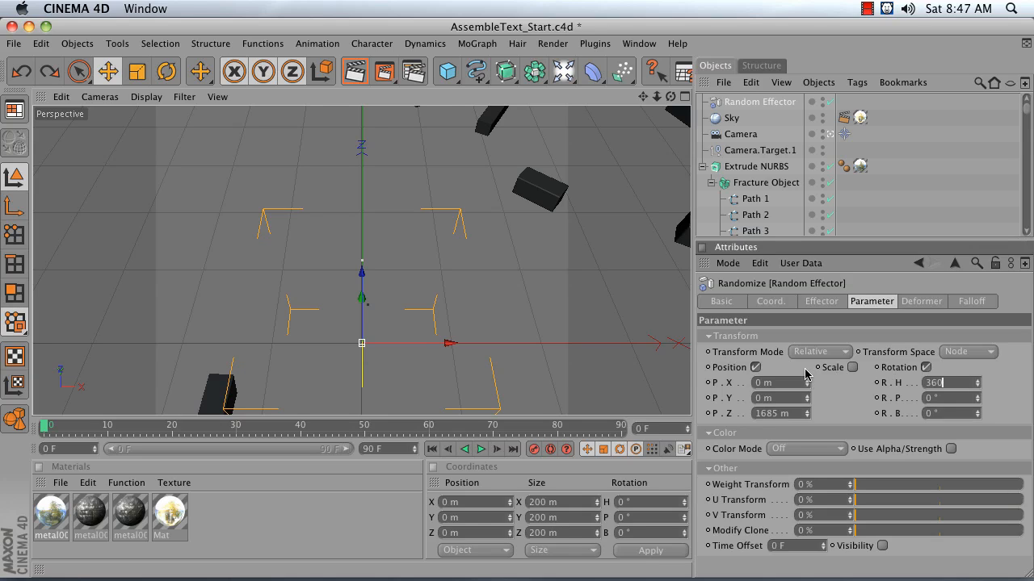
{"action": "key", "text": "Return"}
{"action": "left_click", "coordinate": [952, 386]}
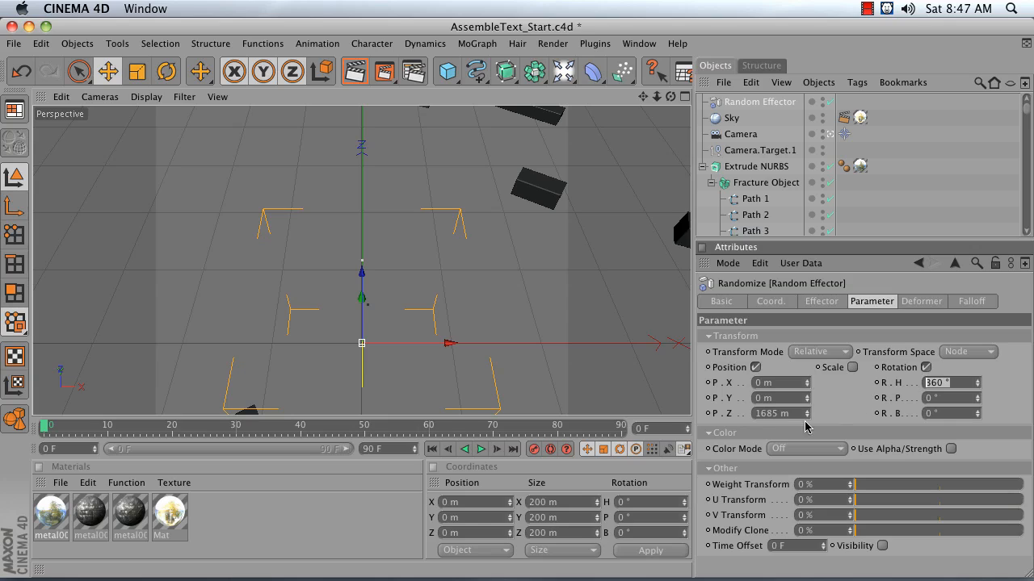
Step: Keyframe the Random Effector's Strength at 100% on frame 0
{"action": "left_click", "coordinate": [822, 303]}
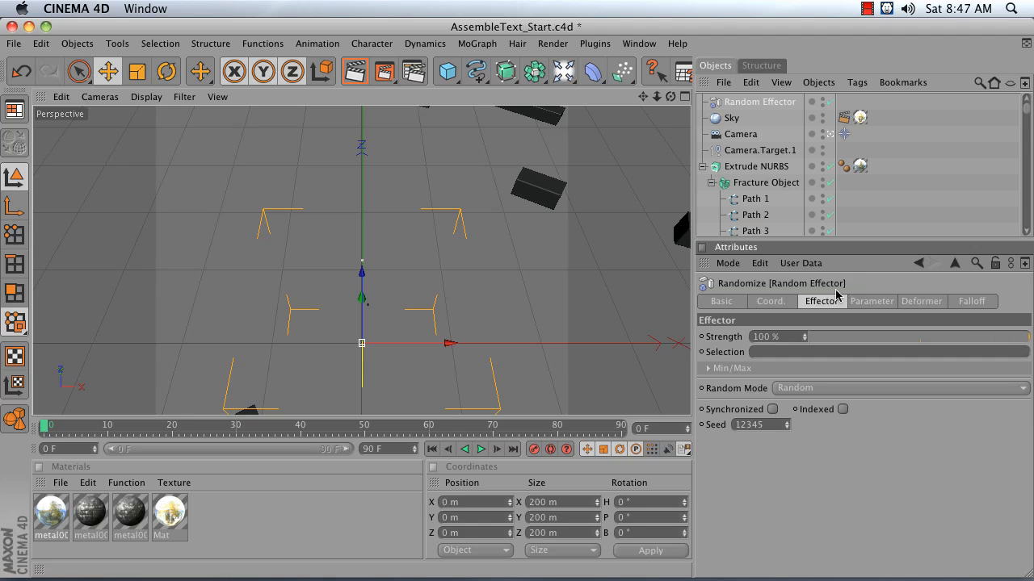
{"action": "mouse_move", "coordinate": [1029, 341]}
{"action": "left_mouse_down"}
{"action": "mouse_move", "coordinate": [773, 339]}
{"action": "mouse_move", "coordinate": [1032, 349]}
{"action": "left_mouse_up"}
{"action": "left_click_drag", "start_coordinate": [49, 426], "coordinate": [4, 428]}
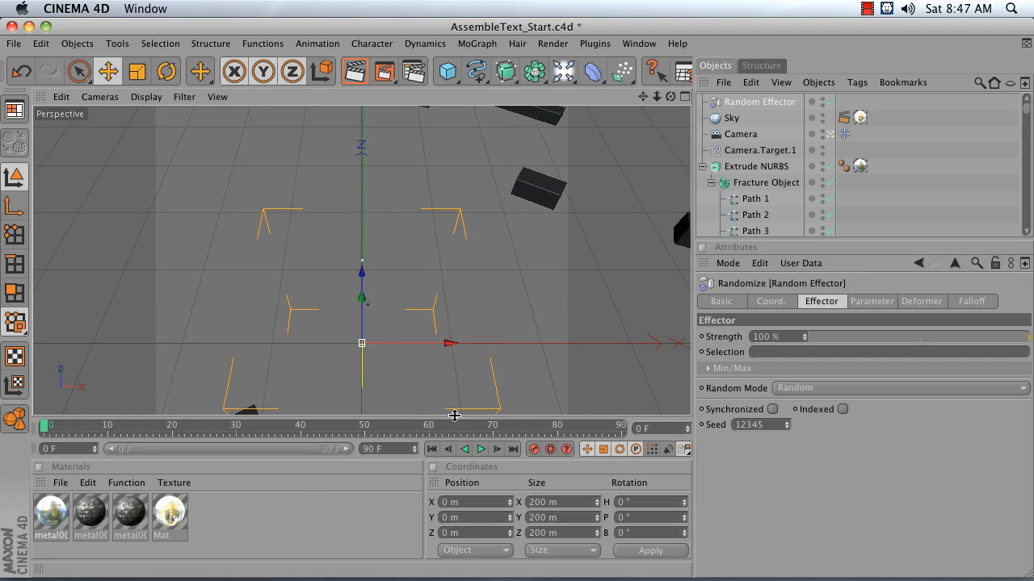
{"action": "left_click", "coordinate": [931, 339]}
{"action": "left_click_drag", "start_coordinate": [993, 341], "coordinate": [1032, 341]}
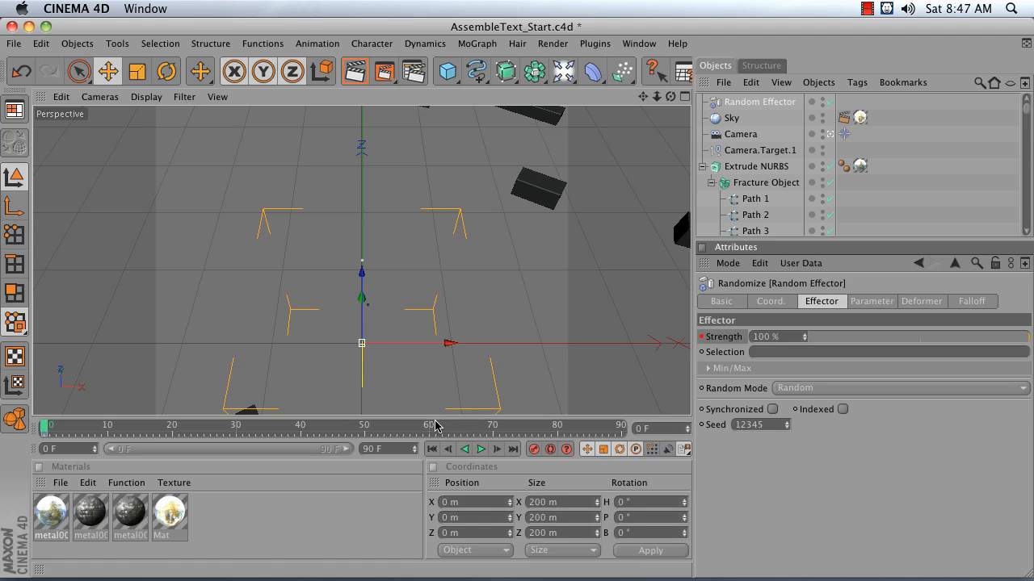
Step: Keyframe the Random Effector's Strength at 0% on frame 70
{"action": "left_click", "coordinate": [492, 428]}
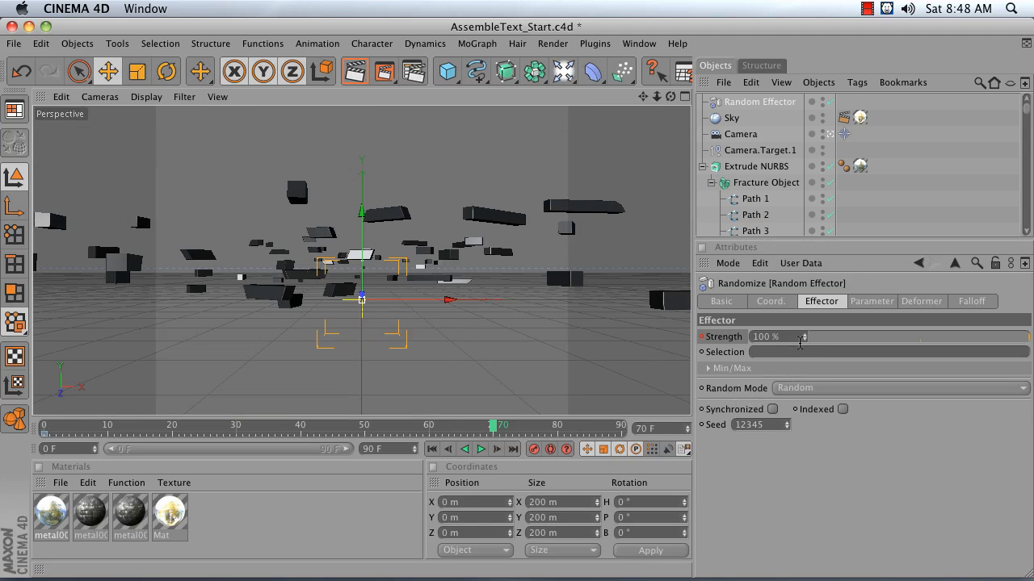
{"action": "double_click", "coordinate": [800, 343]}
{"action": "type", "text": "0"}
{"action": "key", "text": "Return"}
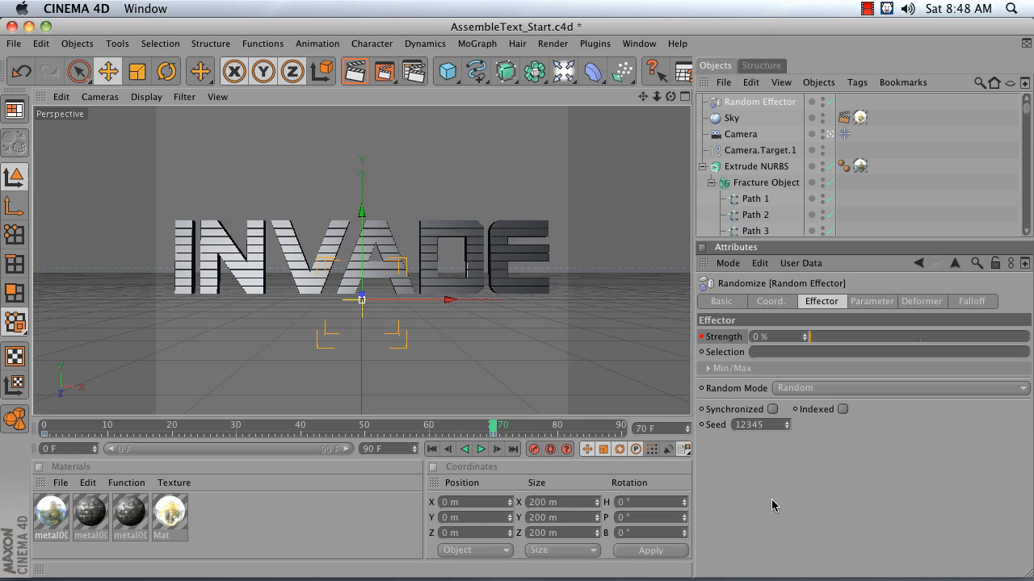
Step: Play the animation from the start, stop it, and scrub between frames 0 and 90 to review how the text assembles
{"action": "left_click", "coordinate": [431, 449]}
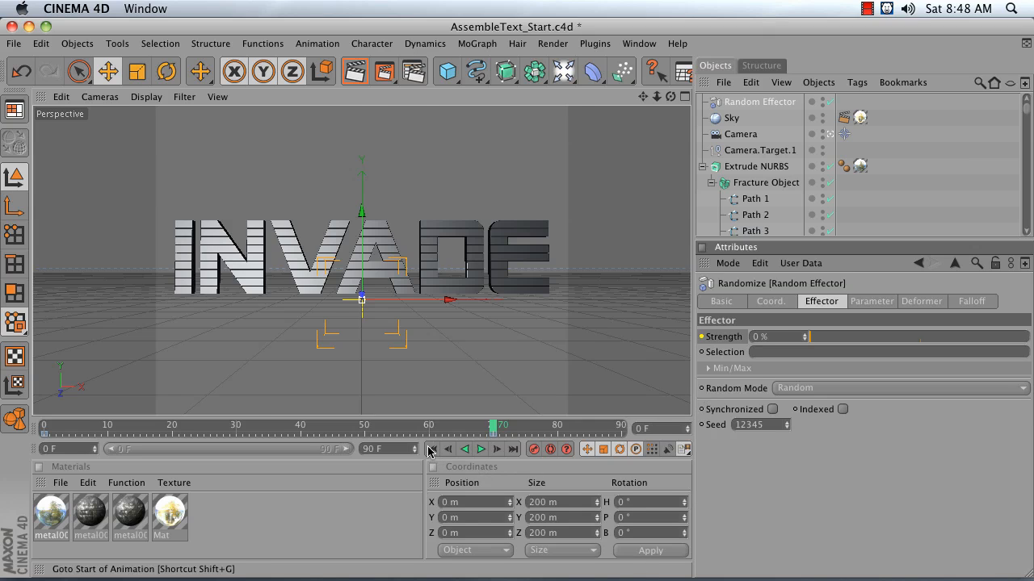
{"action": "left_click", "coordinate": [482, 450]}
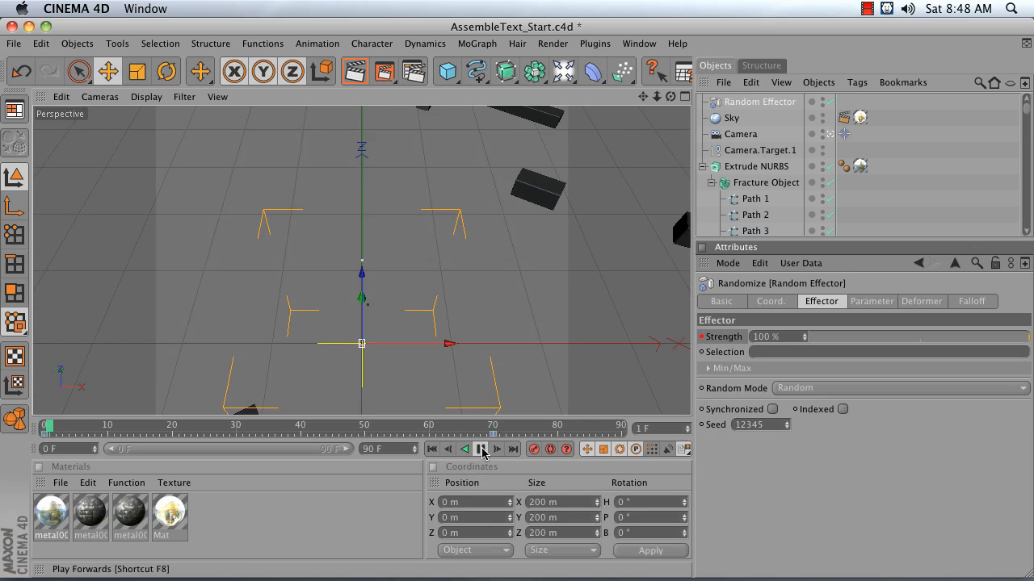
{"action": "right_click", "coordinate": [482, 450]}
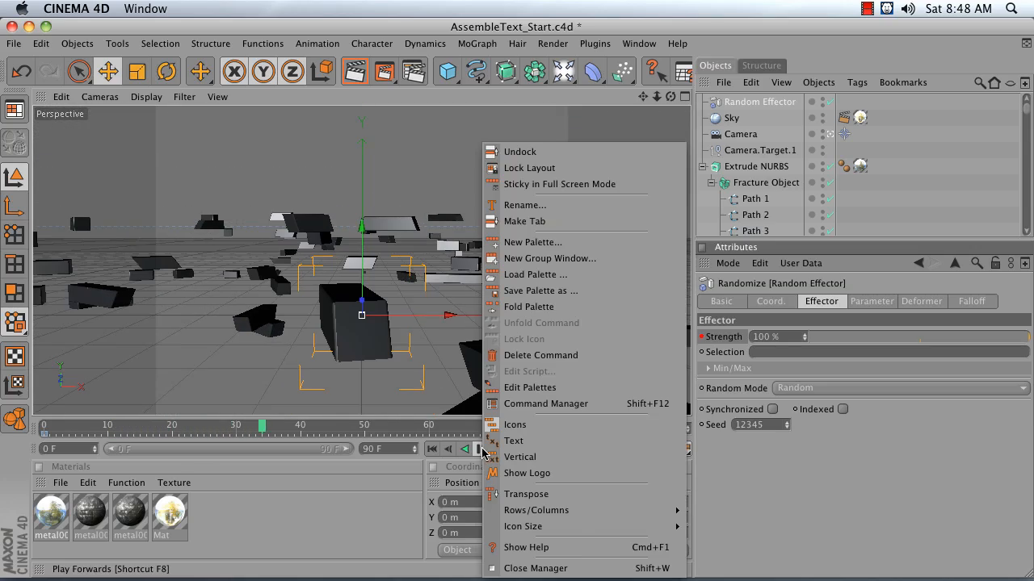
{"action": "left_click", "coordinate": [379, 475]}
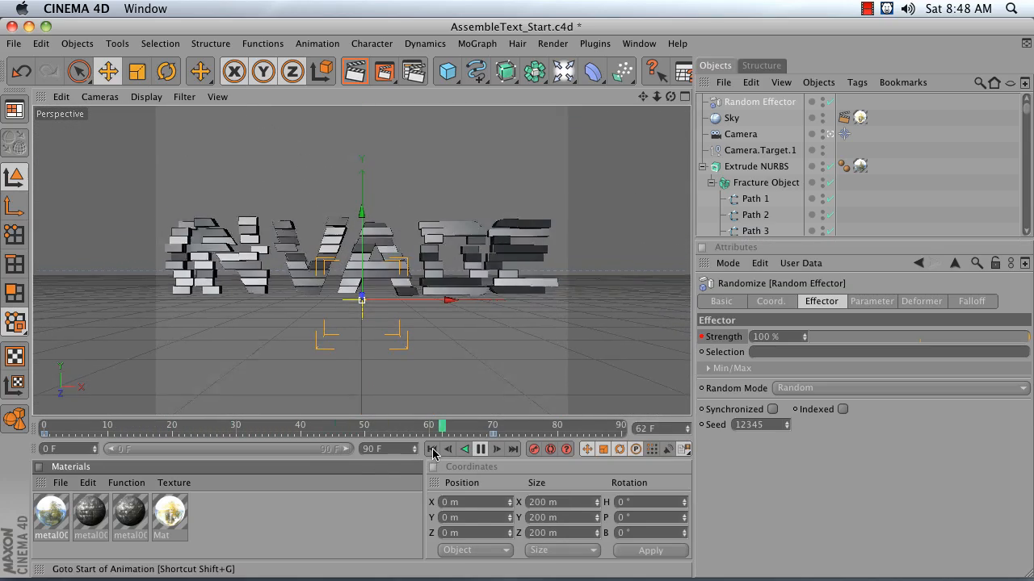
{"action": "left_click", "coordinate": [480, 450]}
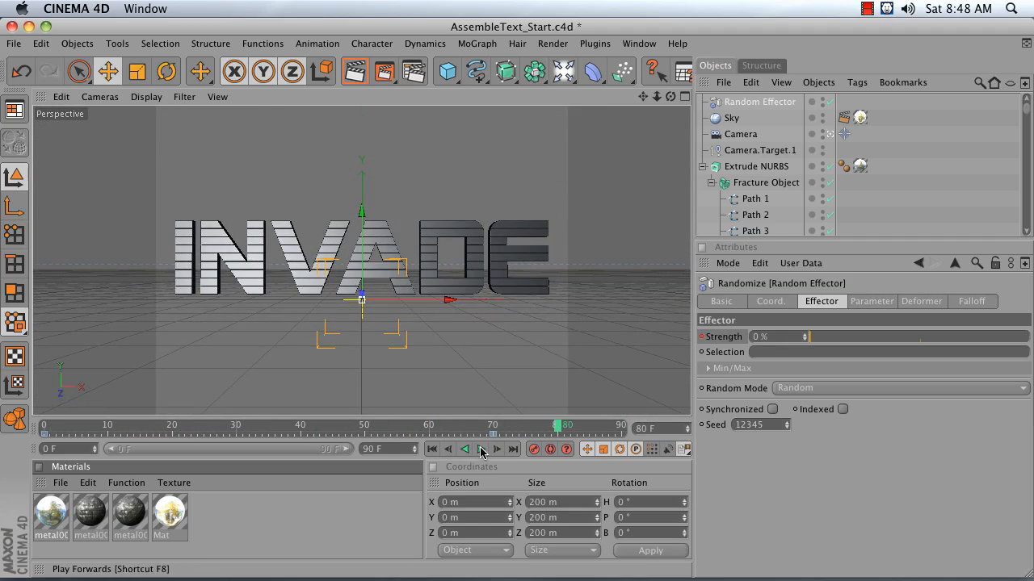
{"action": "left_click_drag", "start_coordinate": [611, 428], "coordinate": [1, 529]}
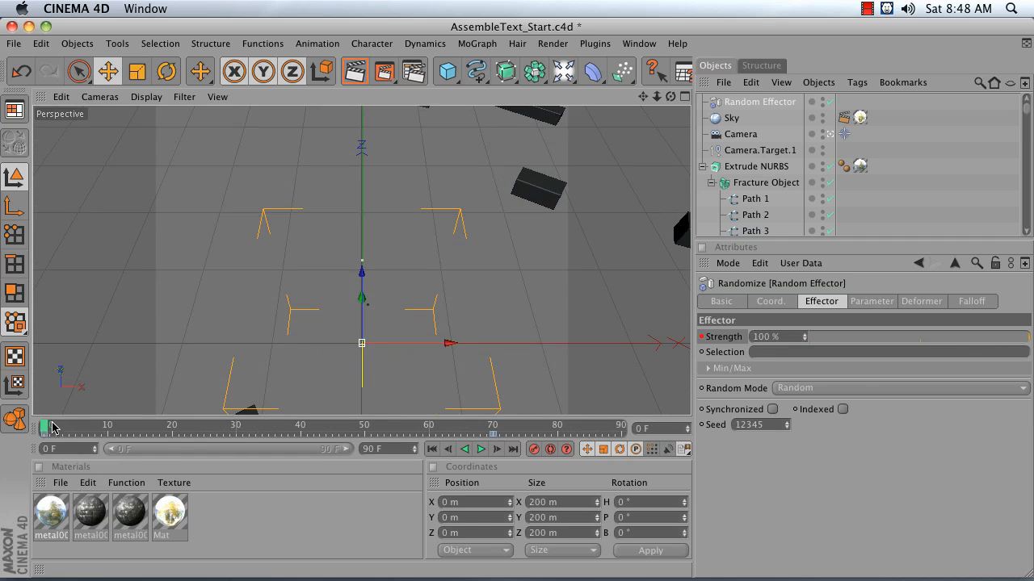
{"action": "left_click_drag", "start_coordinate": [46, 429], "coordinate": [679, 427]}
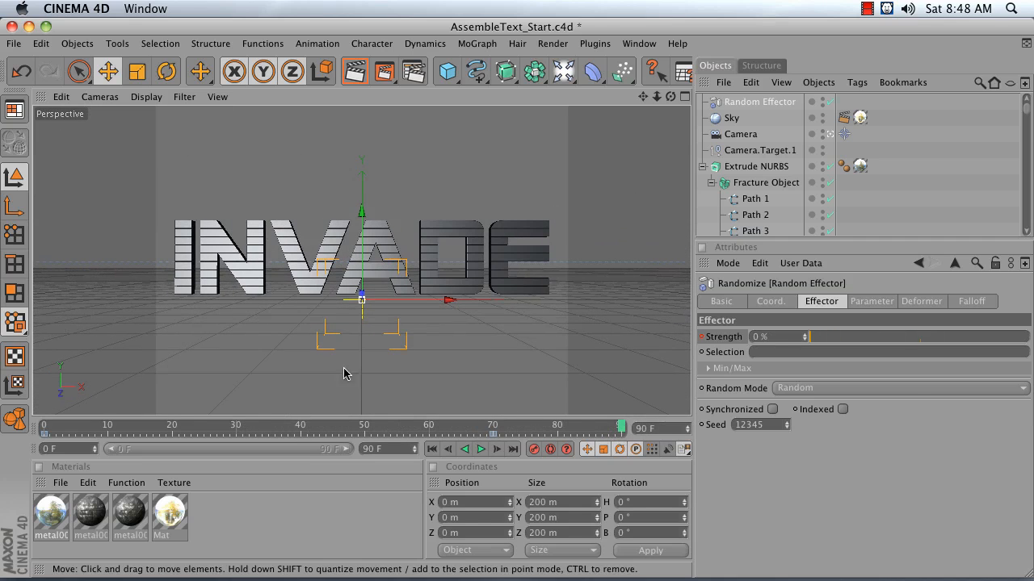